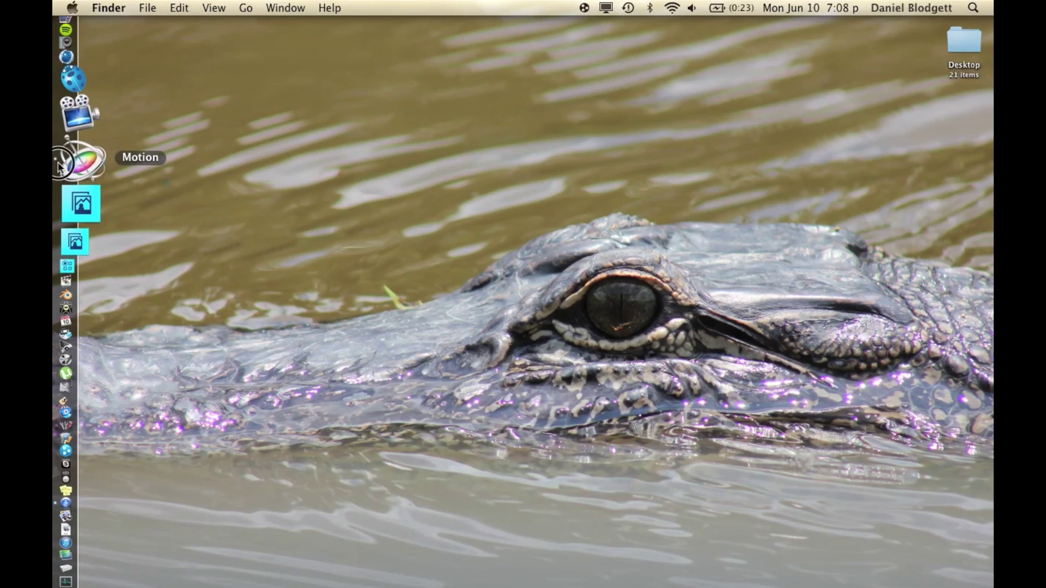
Open Motion, create a Broadcast HD 1080 project and fit the canvas to the window
click(81, 158)
click(836, 504)
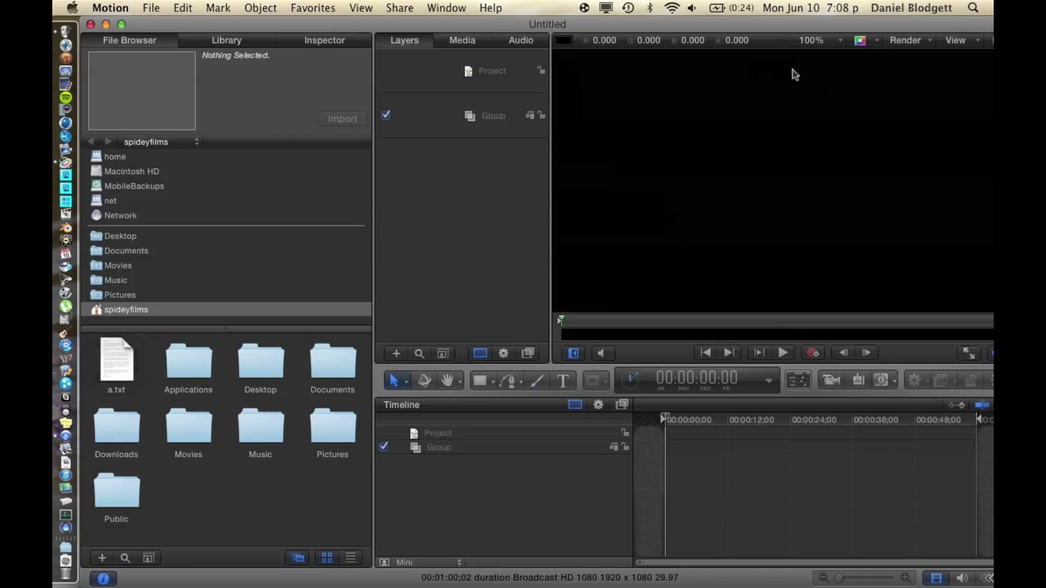
click(812, 41)
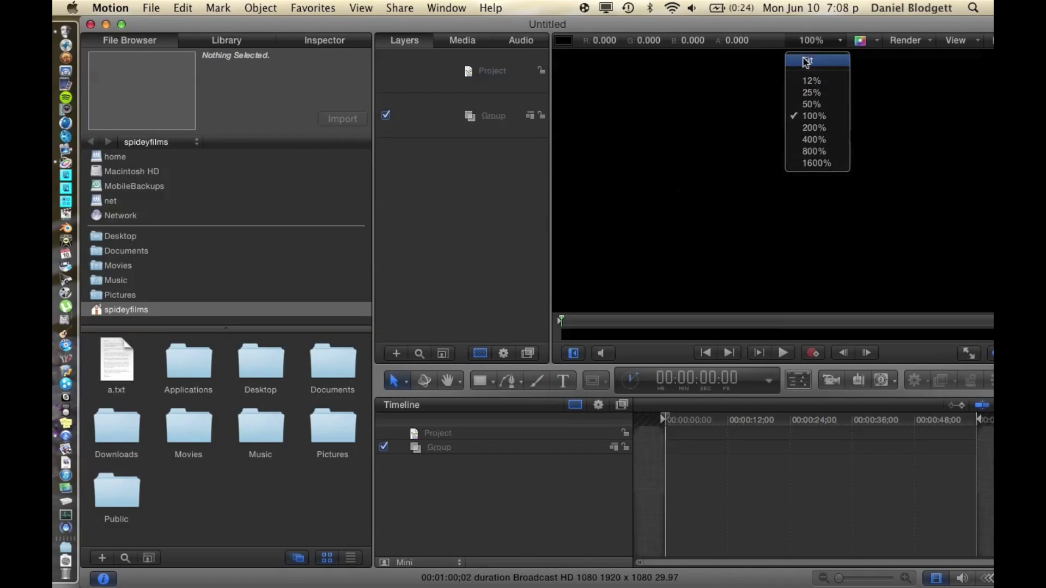
click(806, 59)
Draw a white rectangle in the existing group so that it covers the whole canvas
click(479, 128)
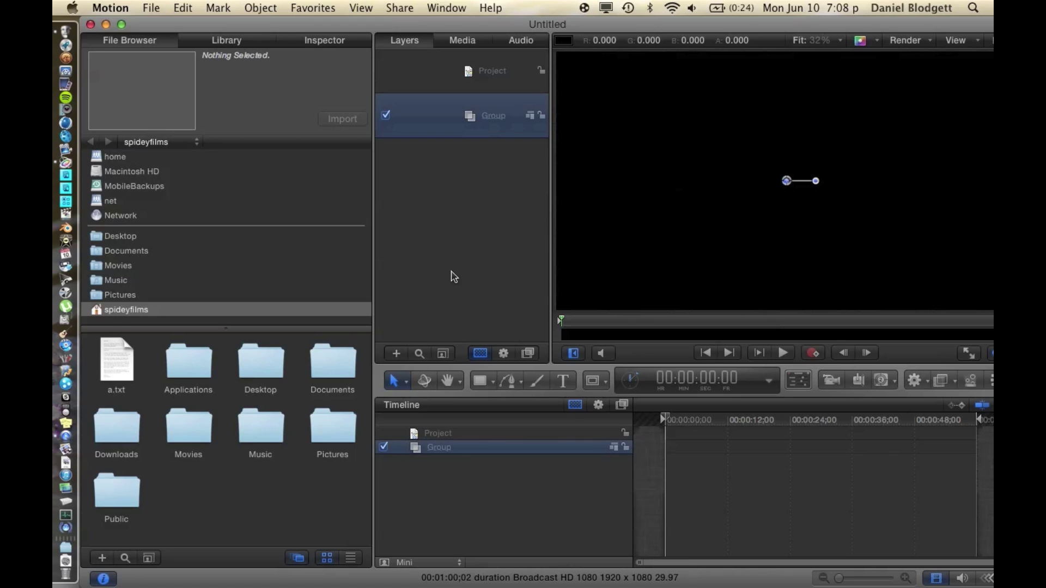
drag(479, 381, 501, 407)
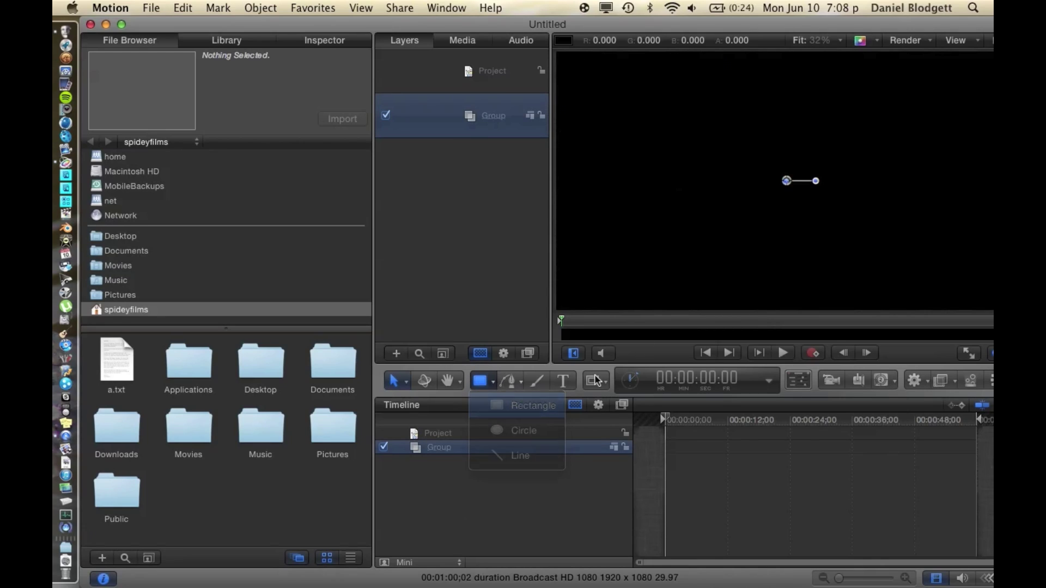
scroll(671, 233, down, 1)
drag(568, 70, 992, 323)
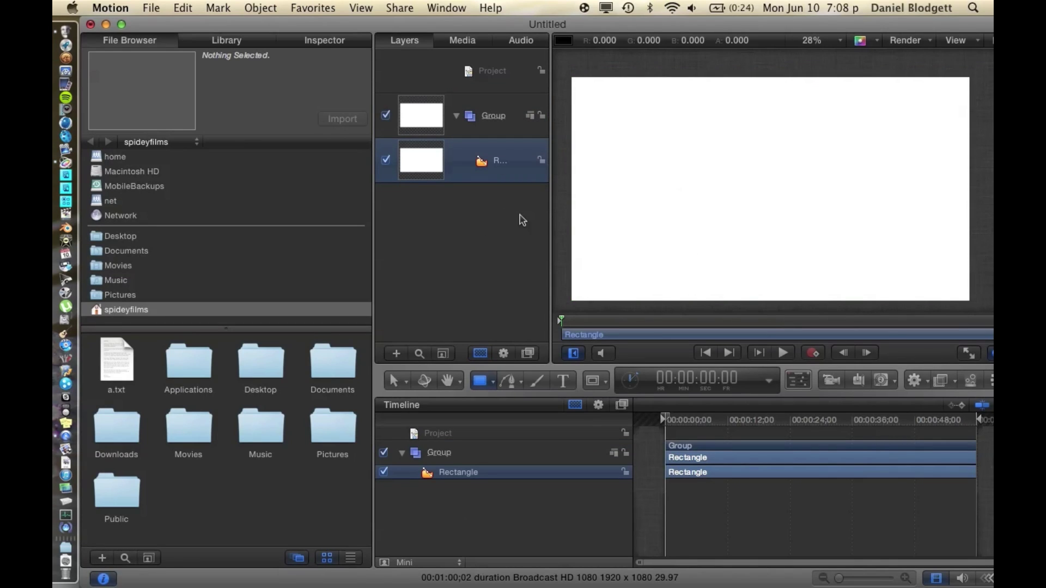
Apply the Stylize filter Vignette to the rectangle
click(941, 381)
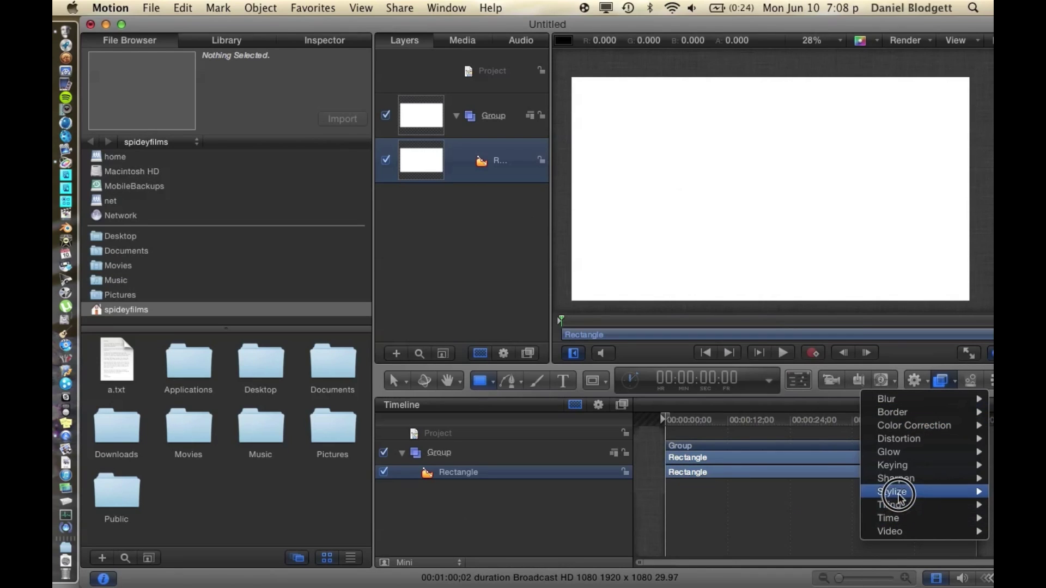
mouse_move(895, 496)
click(798, 561)
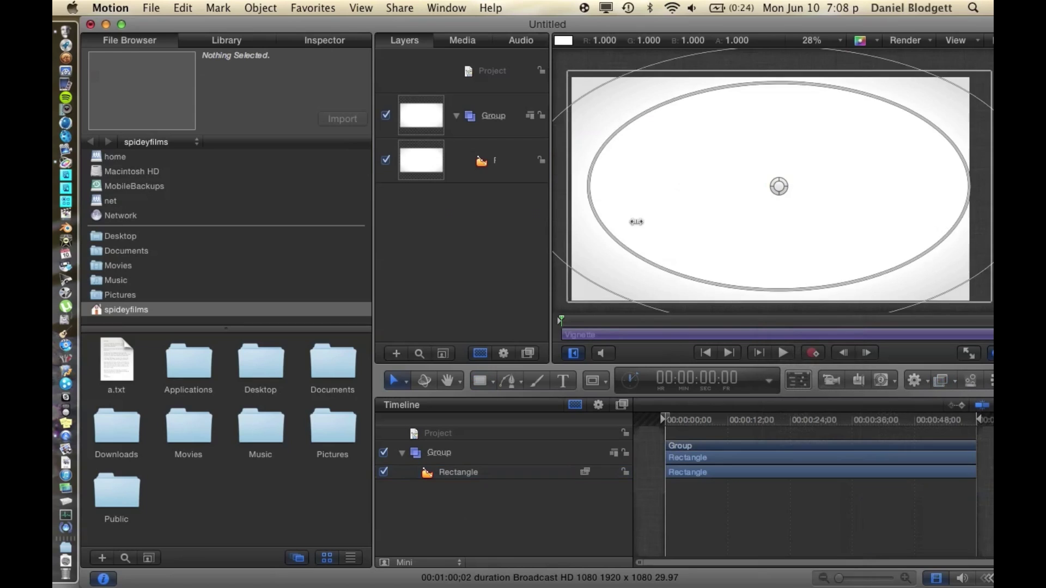
Set the rectangle's Vignette filter to size 1.5, falloff 1.0 and darken 0.4
click(334, 43)
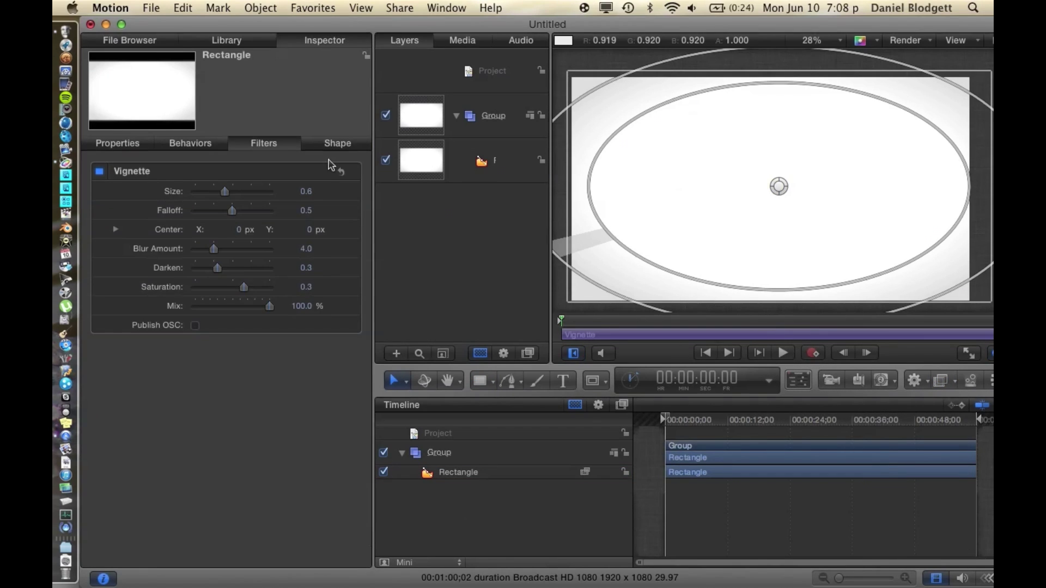
double_click(306, 191)
text(1.5)
click(307, 211)
text(1)
click(307, 266)
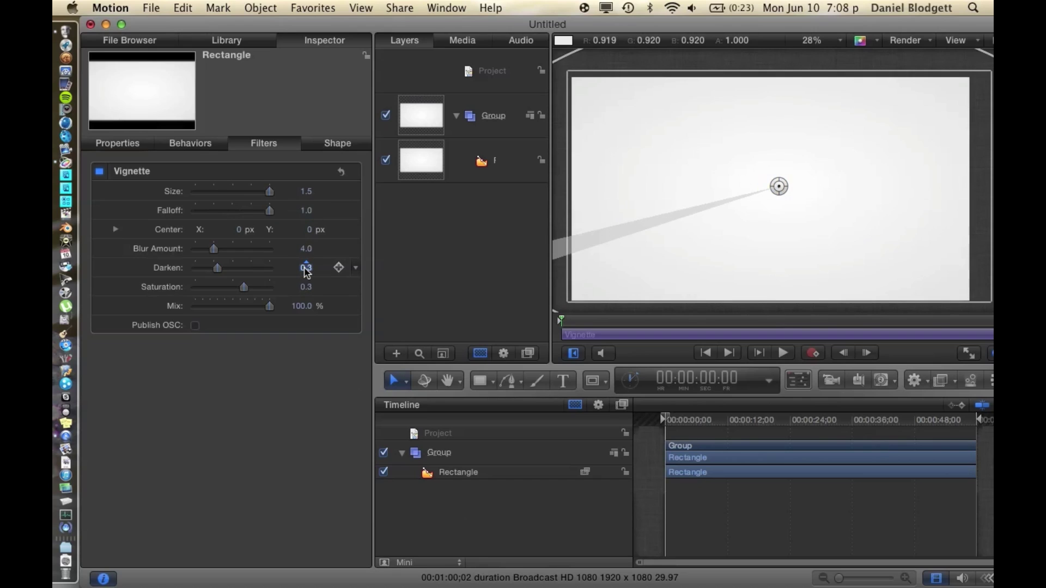
key(BackSpace)
key(Return)
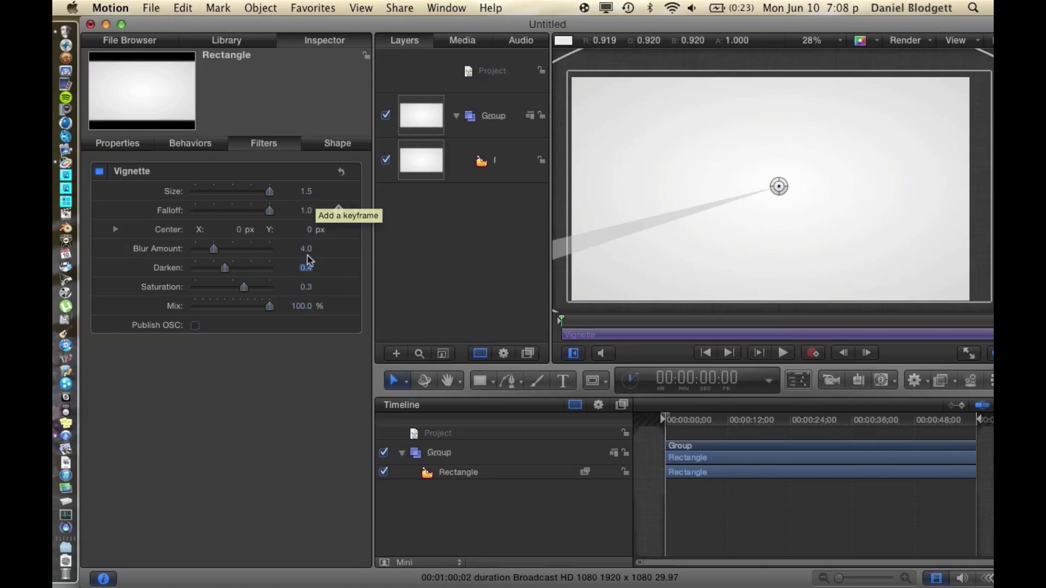
Set the Vignette filter's size to 0.82 and deselect the rectangle
click(308, 192)
key(BackSpace)
text(.82)
key(Return)
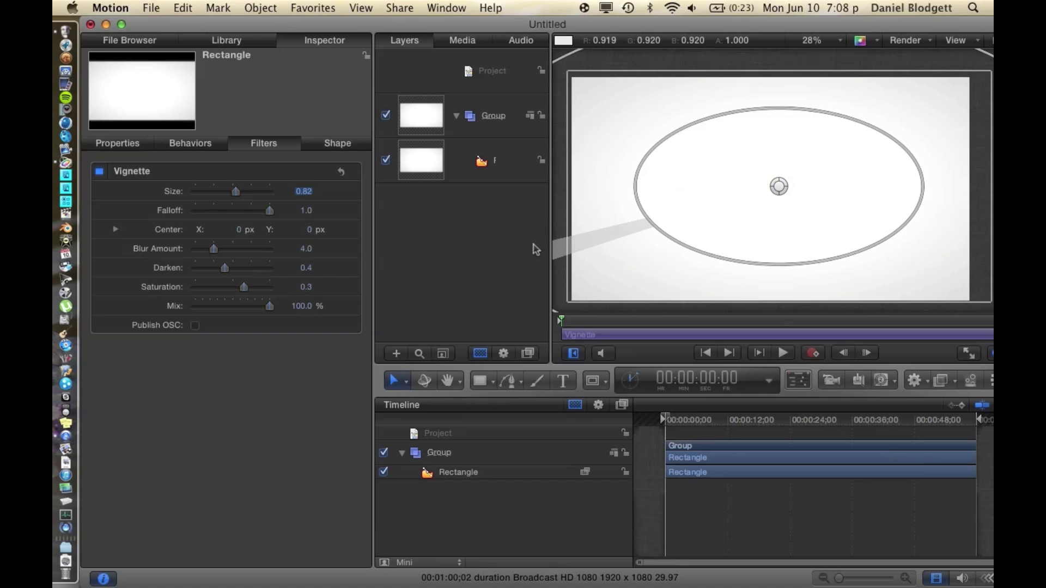
click(653, 460)
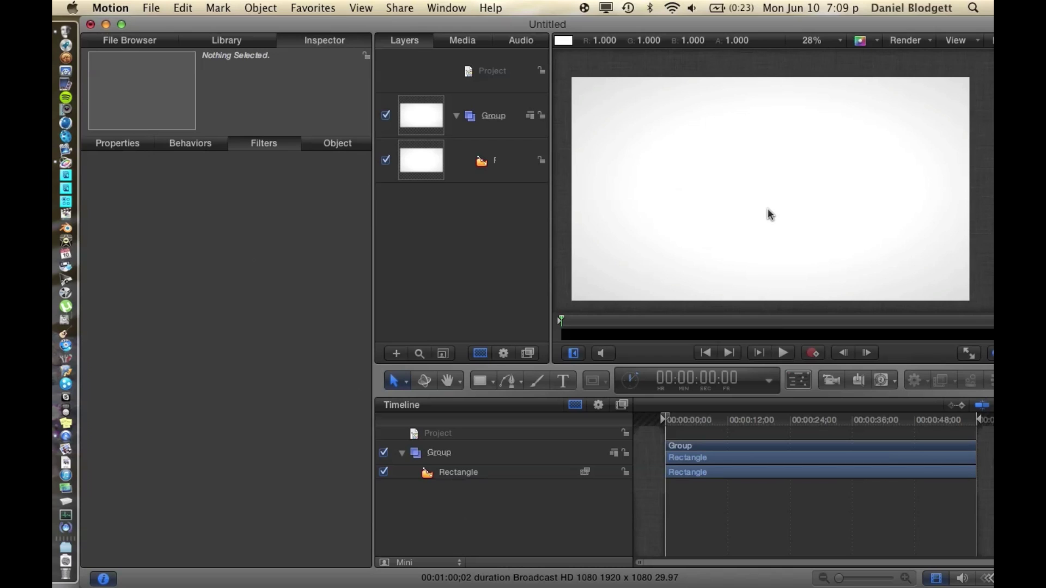
Add a text object reading YOU near the canvas centre and set its colour to RGB 0, 44, 91
click(562, 381)
click(716, 196)
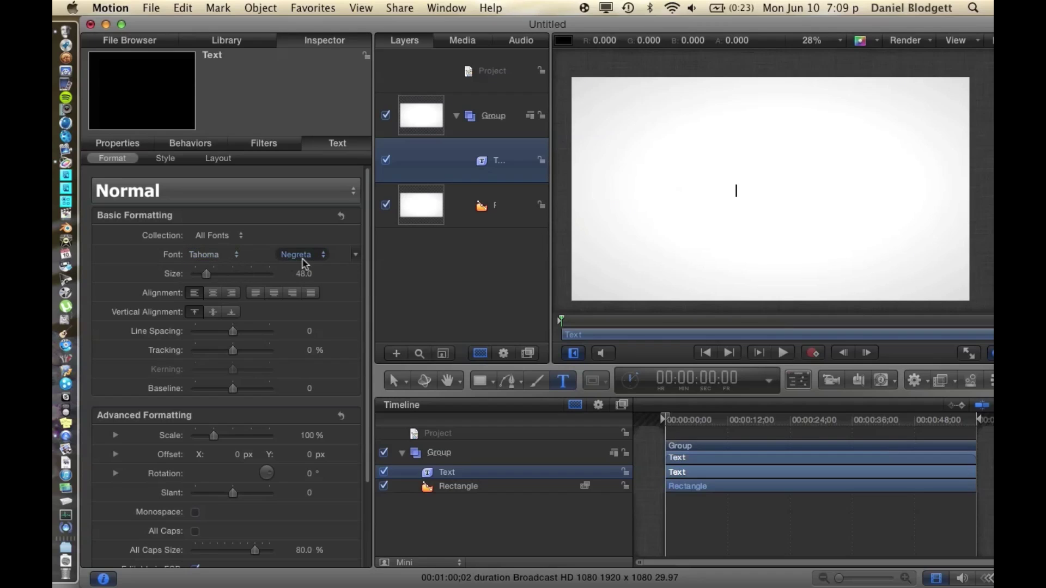
click(799, 381)
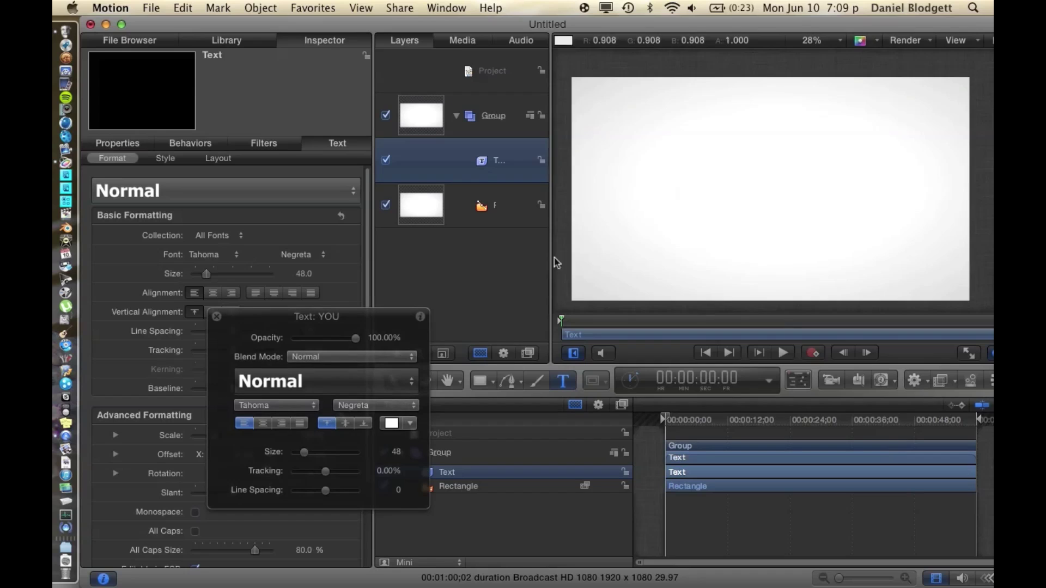
click(392, 424)
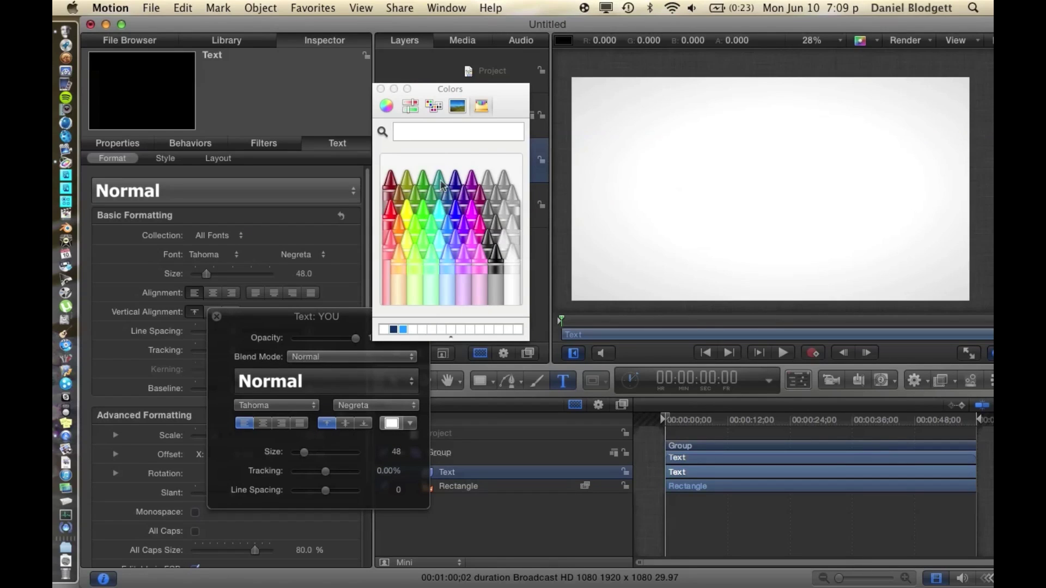
click(413, 109)
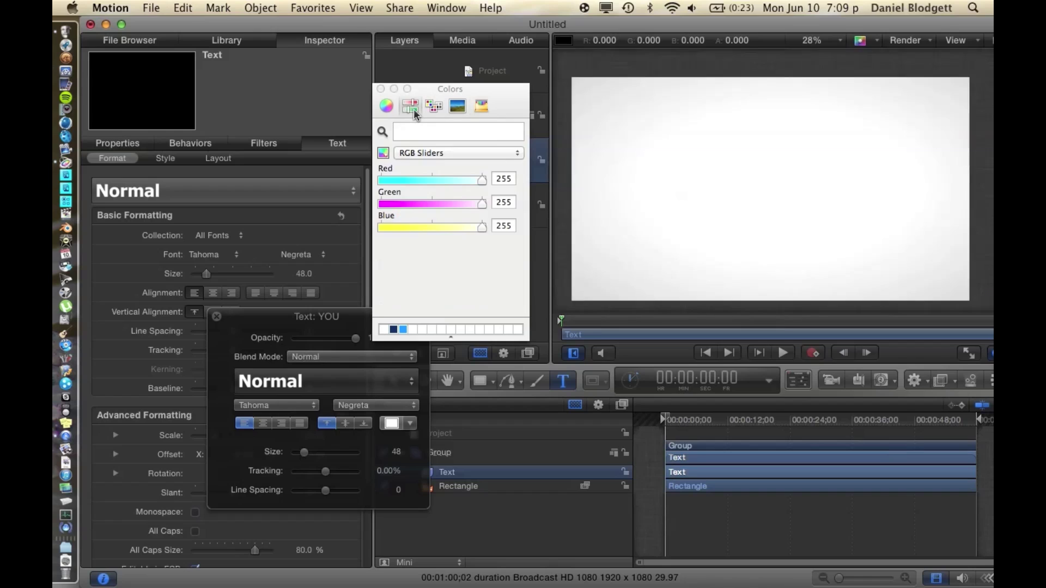
click(503, 178)
double_click(506, 178)
text(0)
double_click(498, 202)
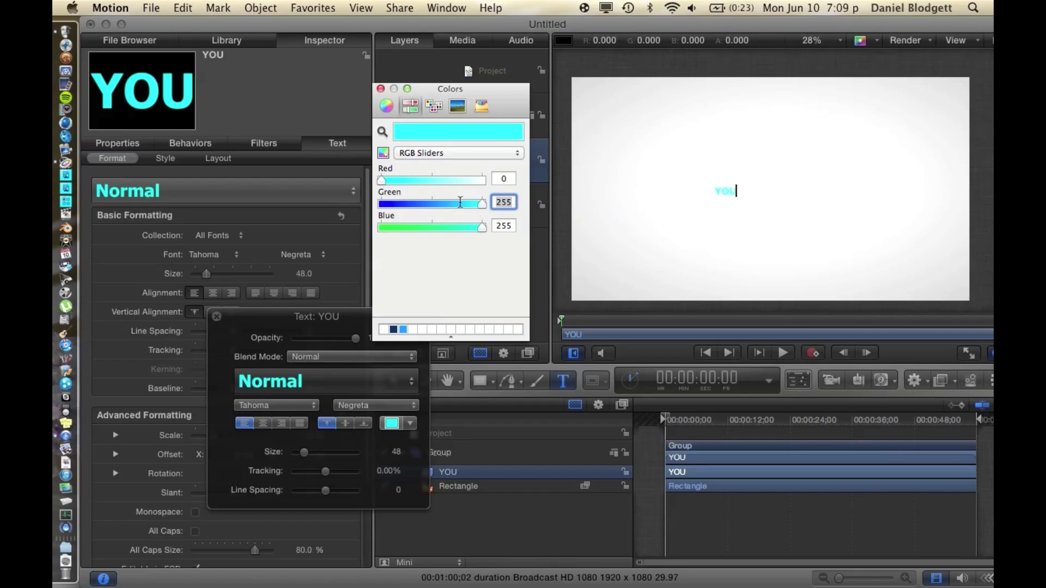
text(44)
key(Tab)
text(91)
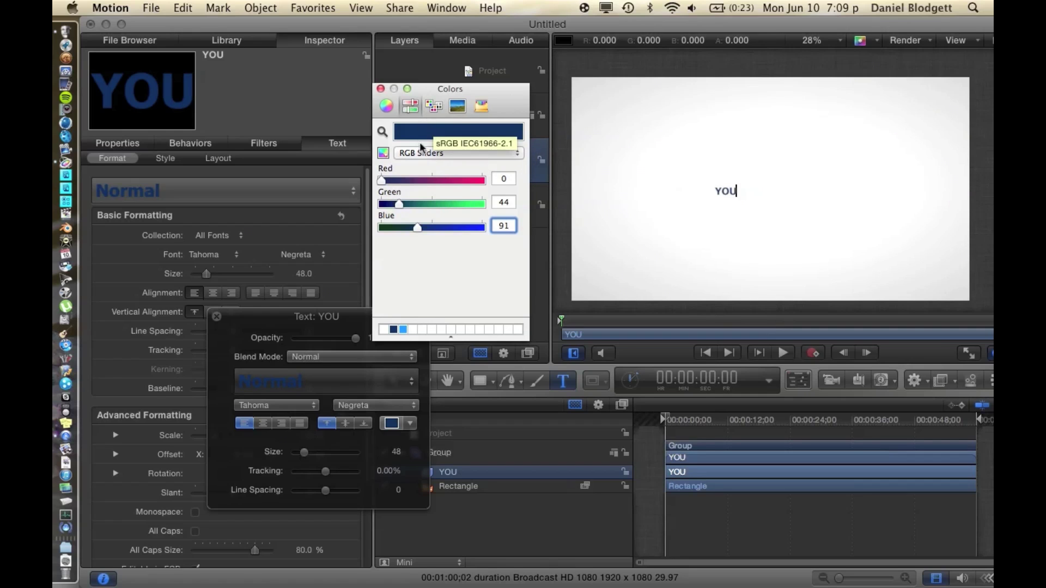
drag(437, 129, 386, 333)
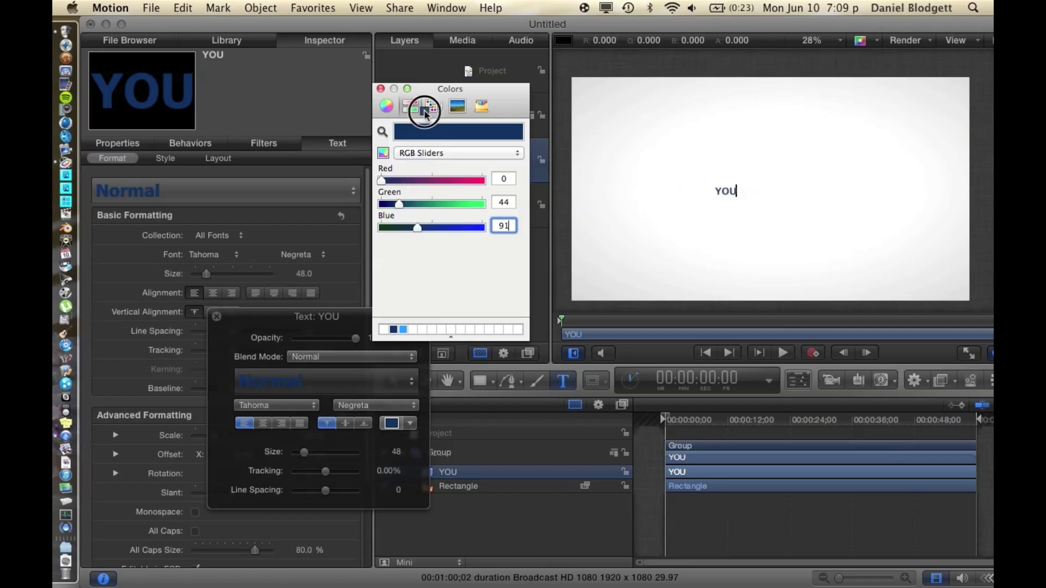
click(380, 89)
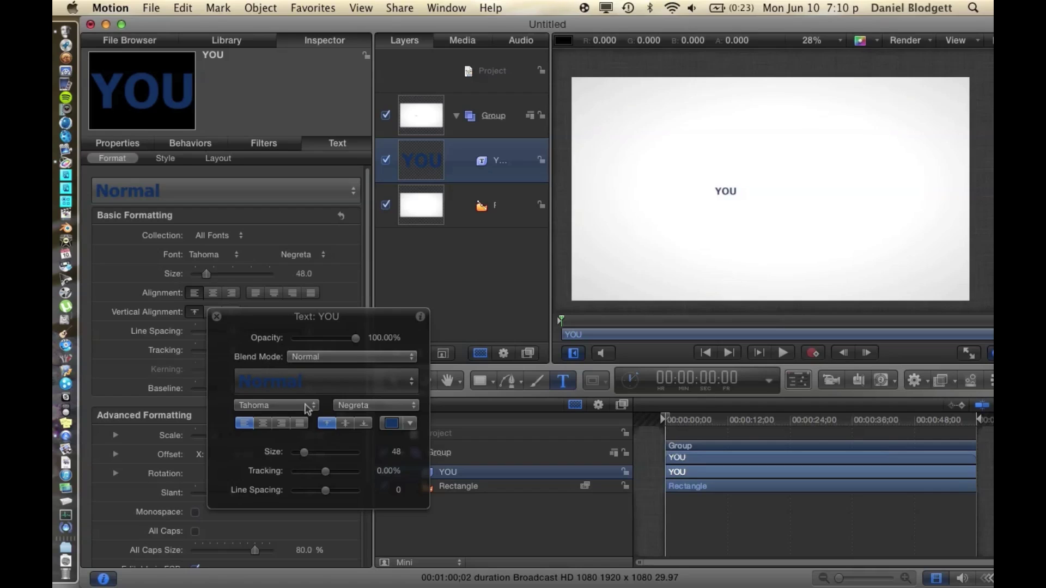
Set the YOU text's size to 25 and its rotation to -32 degrees
drag(304, 453, 300, 456)
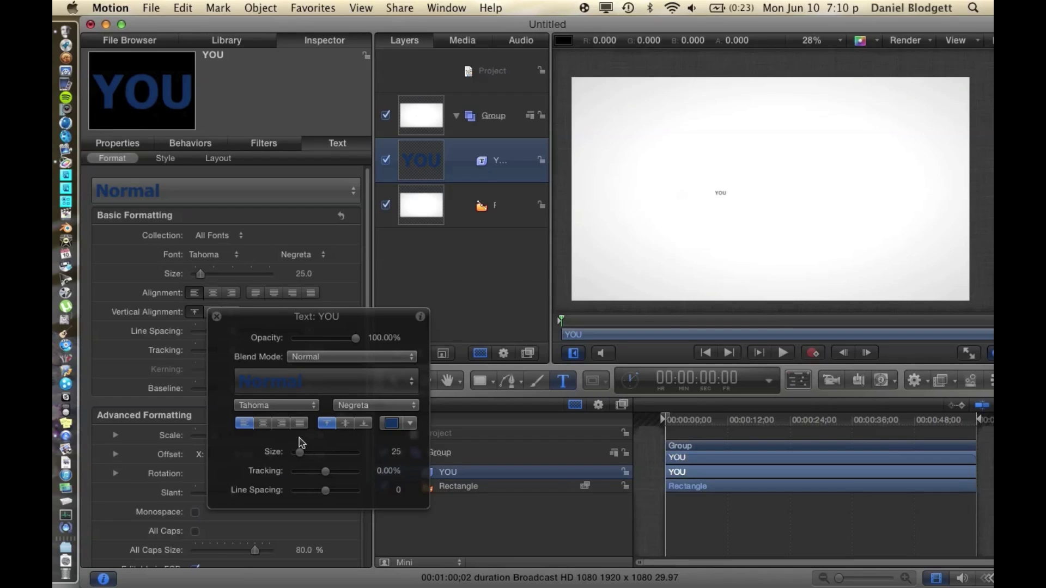
click(217, 317)
click(113, 145)
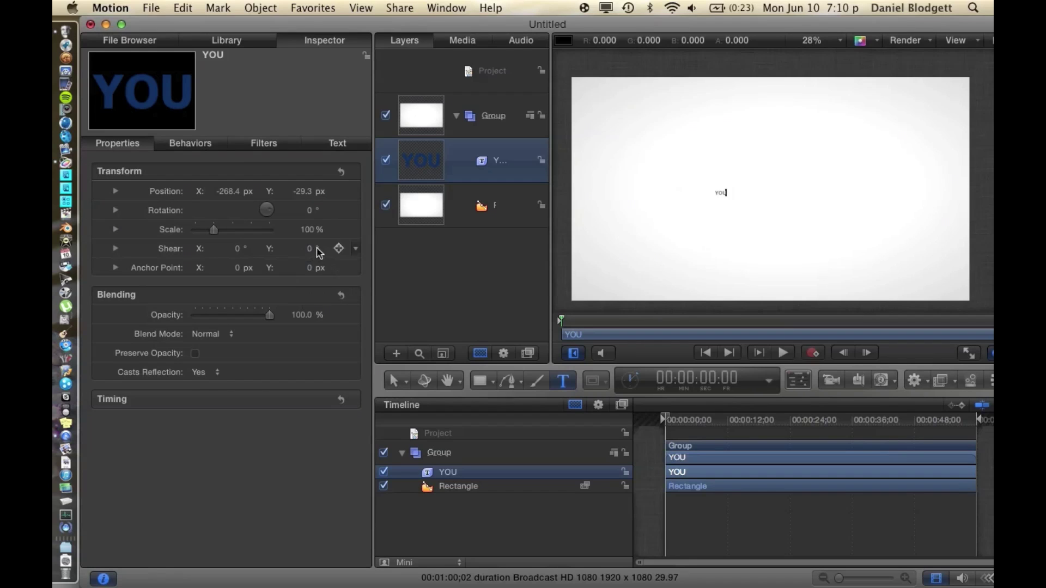
click(309, 212)
click(309, 213)
text(-32)
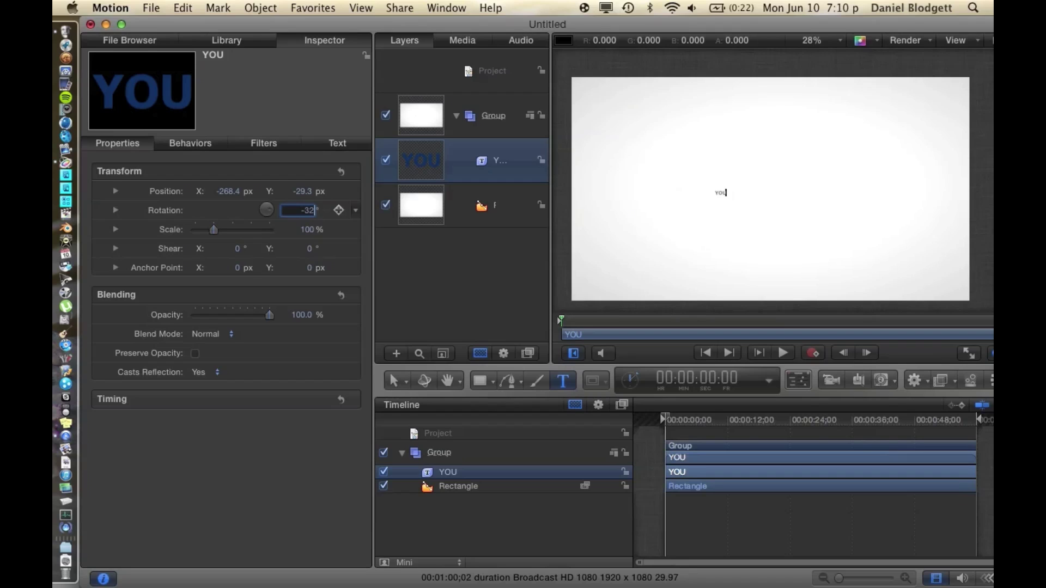
key(Return)
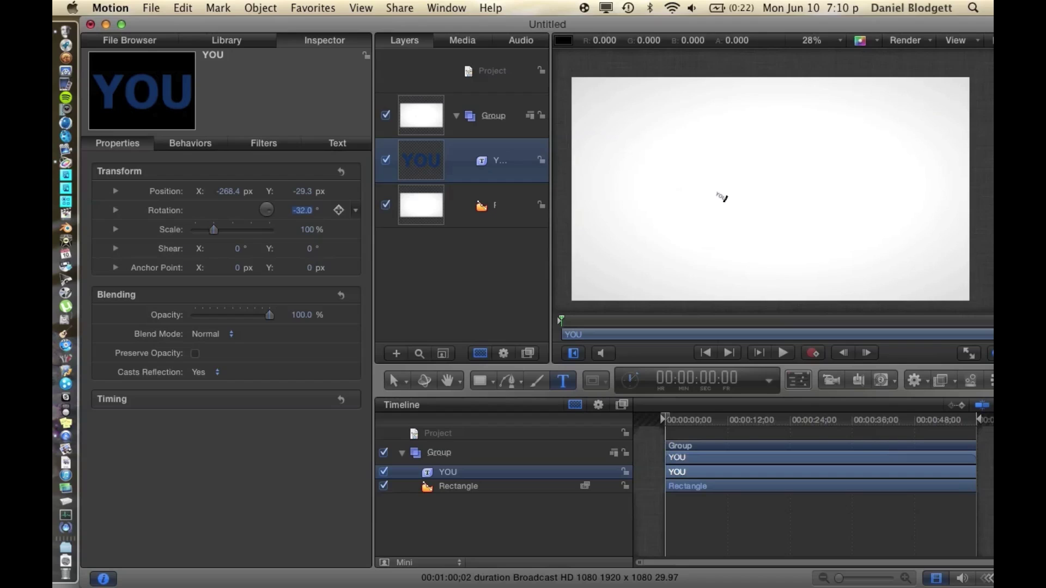
click(433, 275)
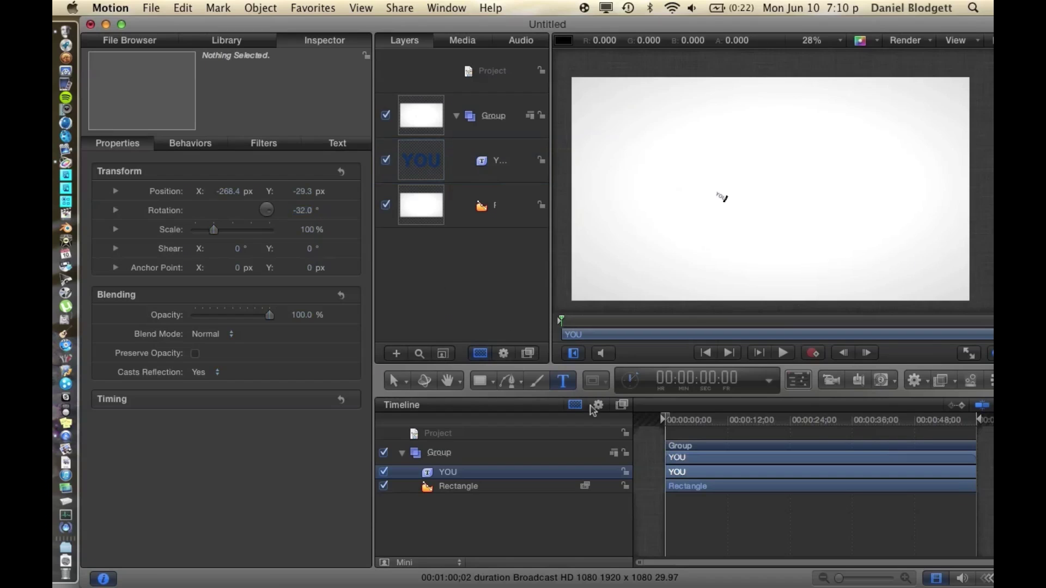
Add a second text object reading CANNOT above YOU and colour it with the saved light-blue swatch
click(699, 174)
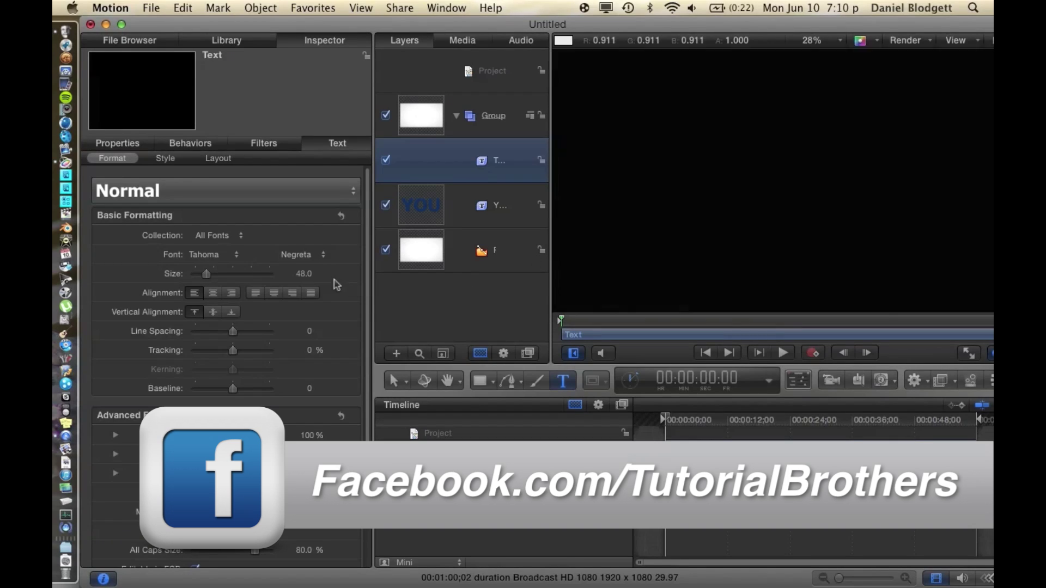
click(798, 380)
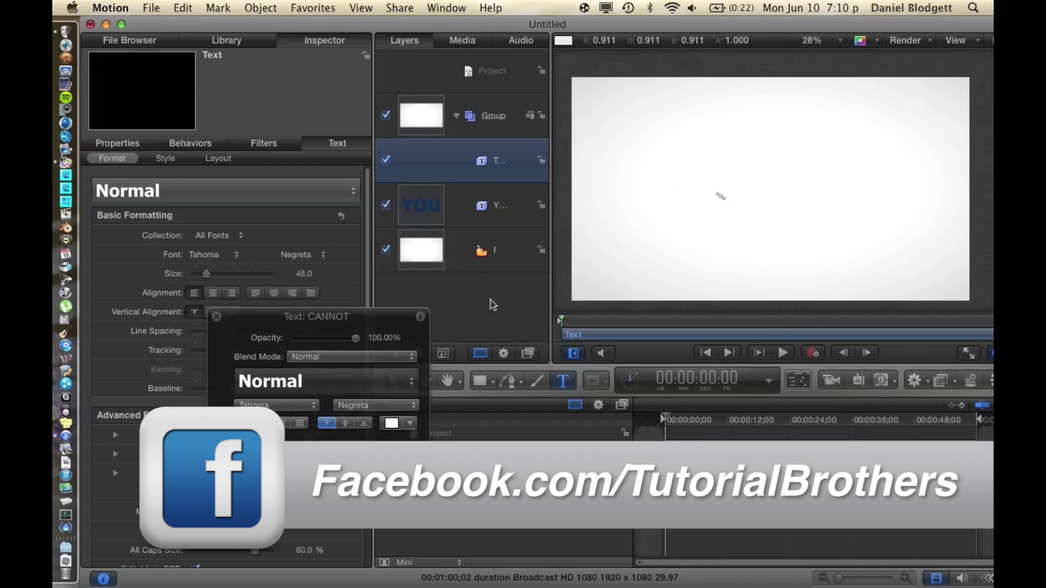
click(396, 423)
click(481, 106)
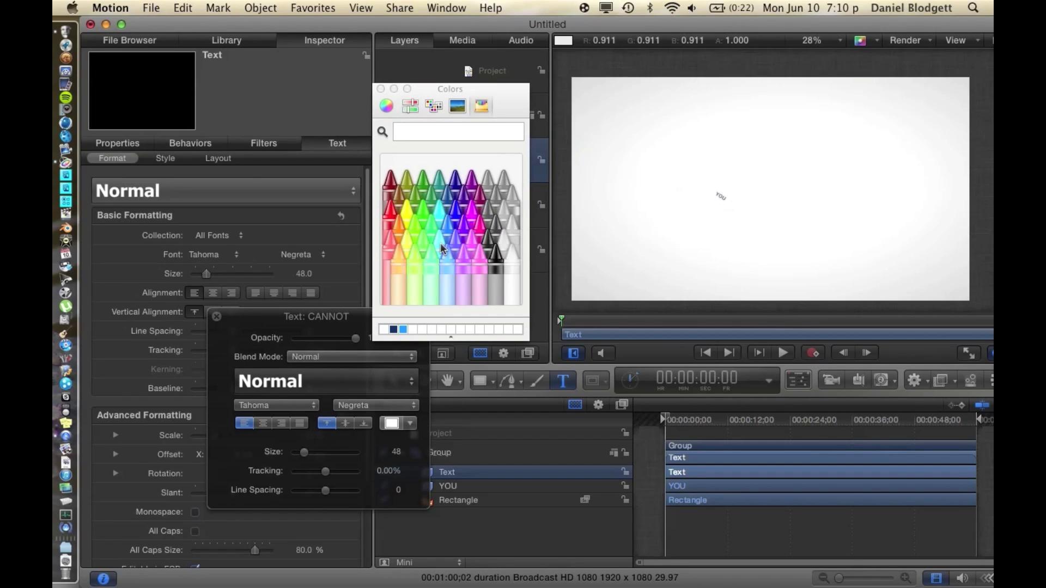
click(440, 244)
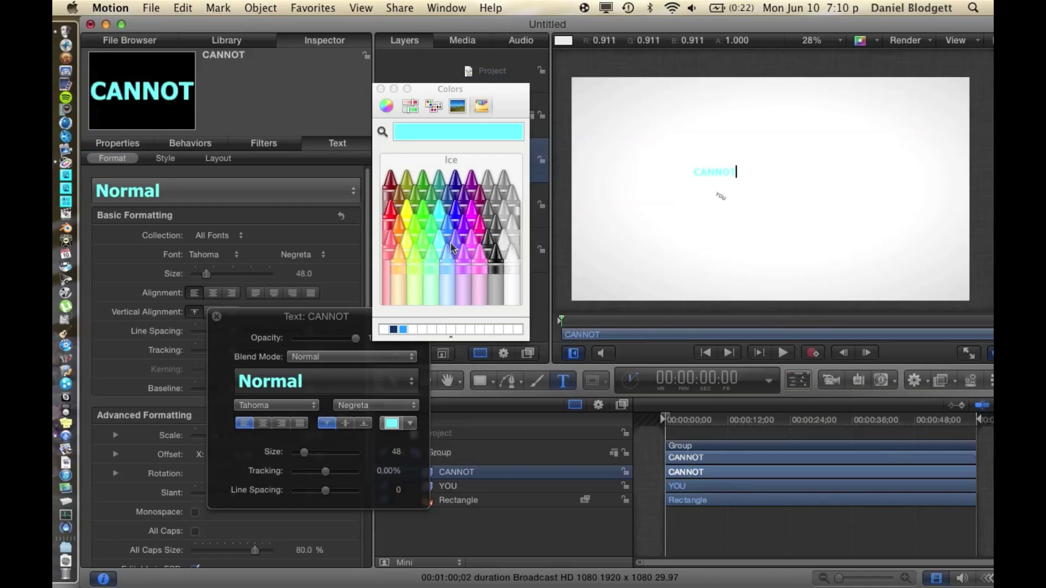
click(448, 225)
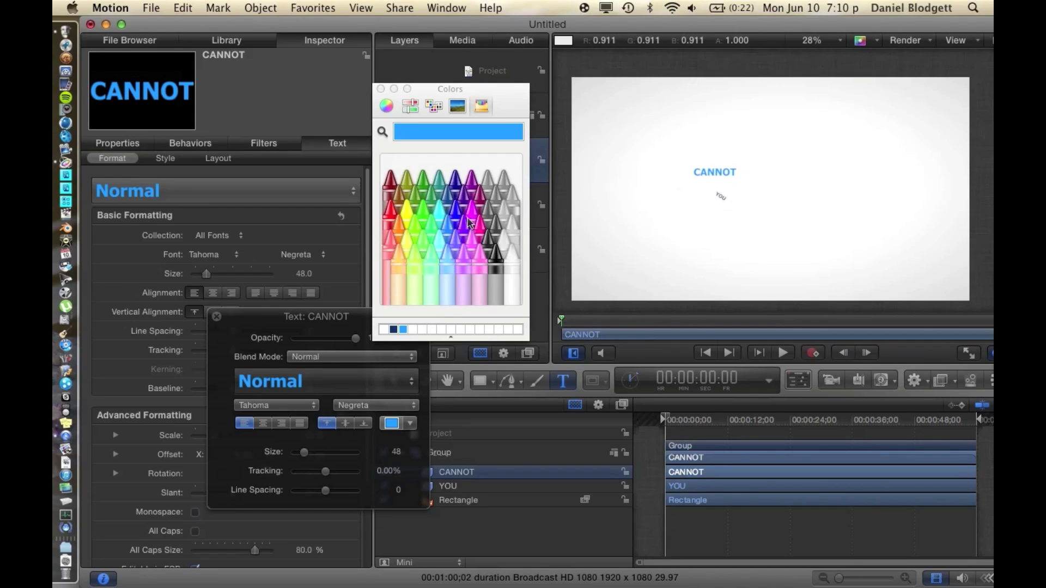
click(403, 330)
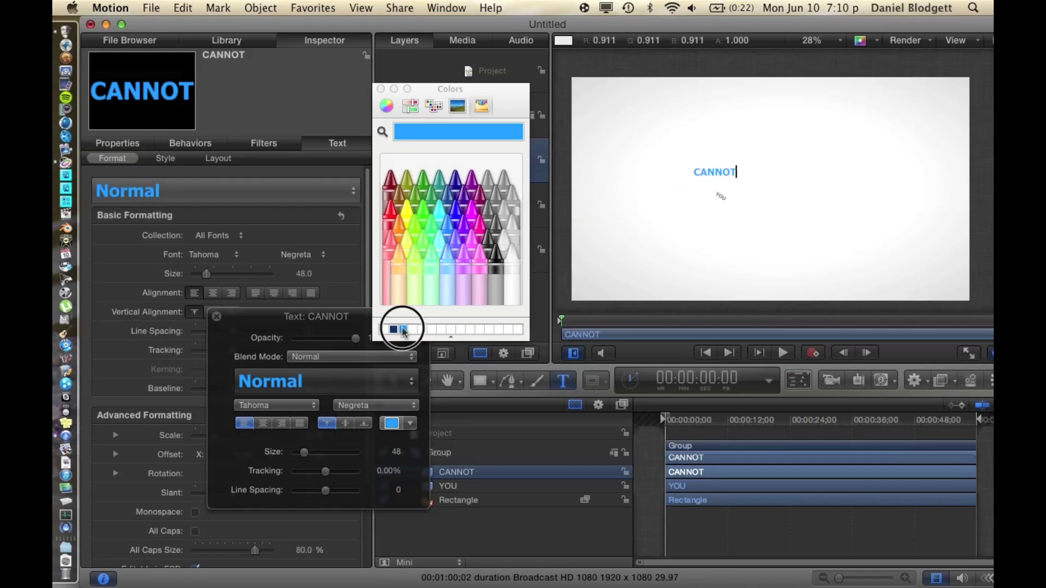
click(381, 89)
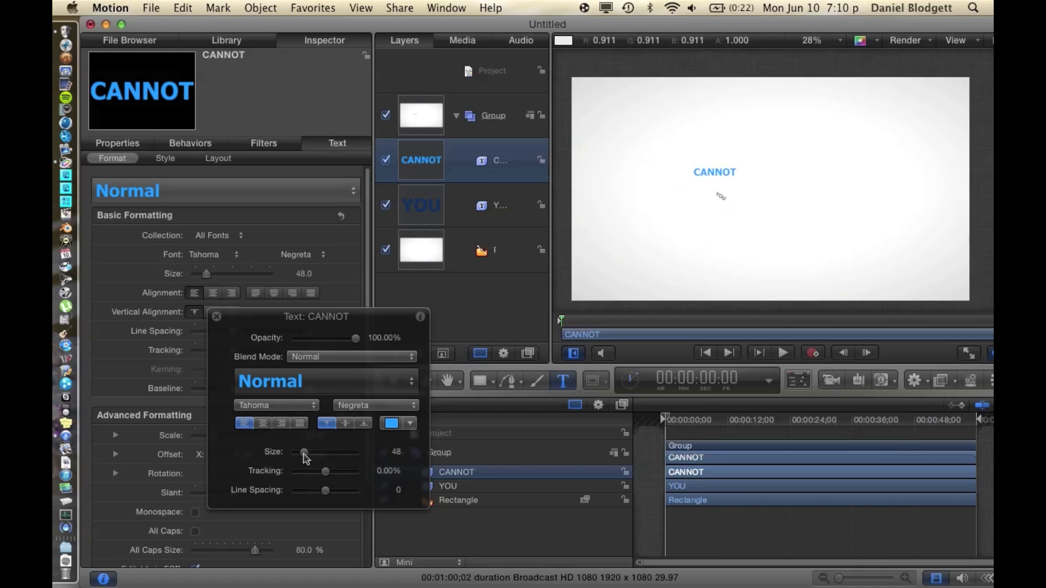
Enlarge the CANNOT text to size 288
drag(304, 454, 359, 461)
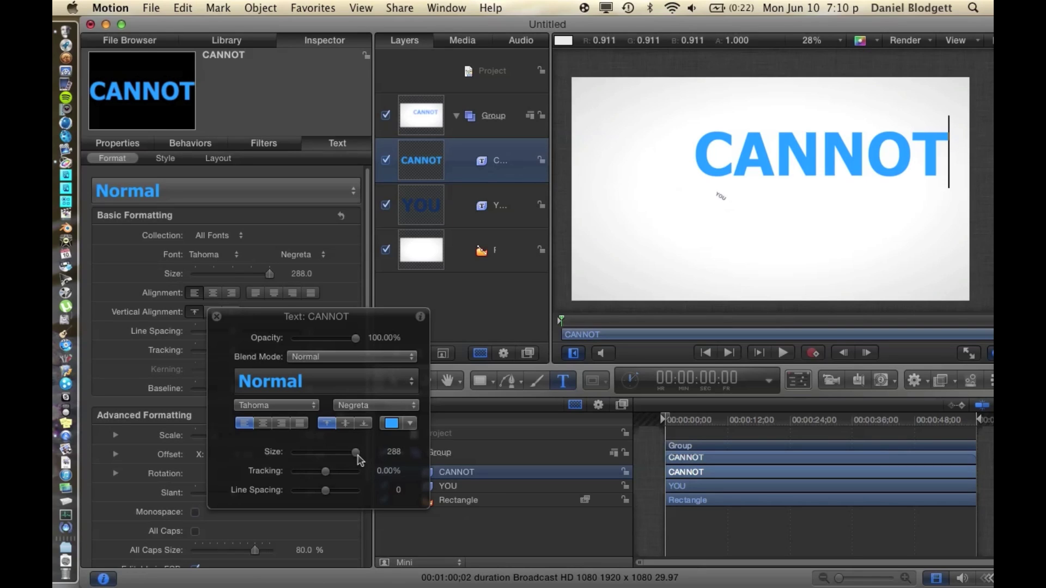
click(216, 317)
click(489, 304)
Move the CANNOT text to the centre of the canvas, over the small YOU text
click(507, 150)
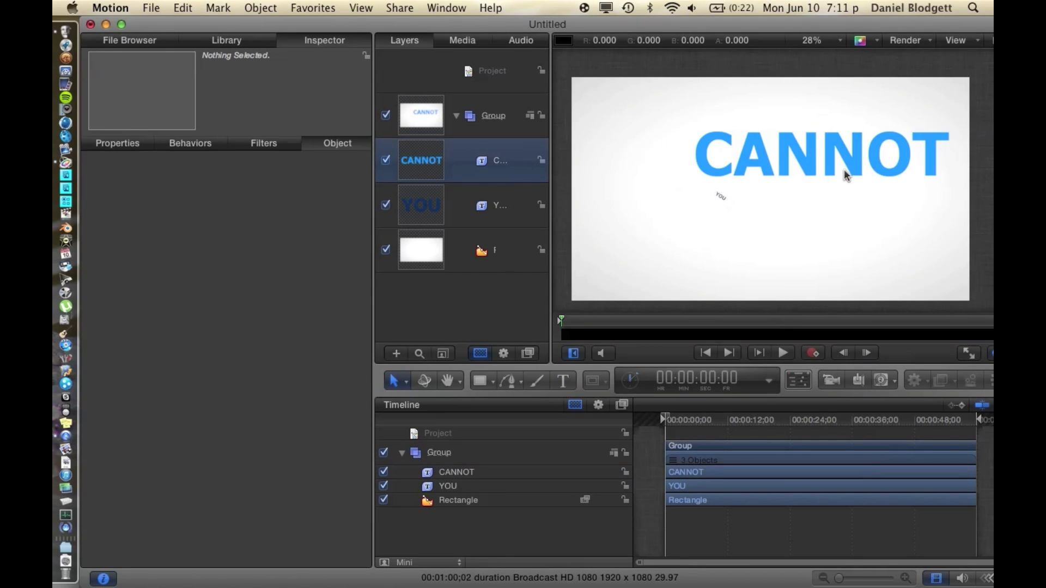
click(815, 171)
drag(815, 171, 765, 210)
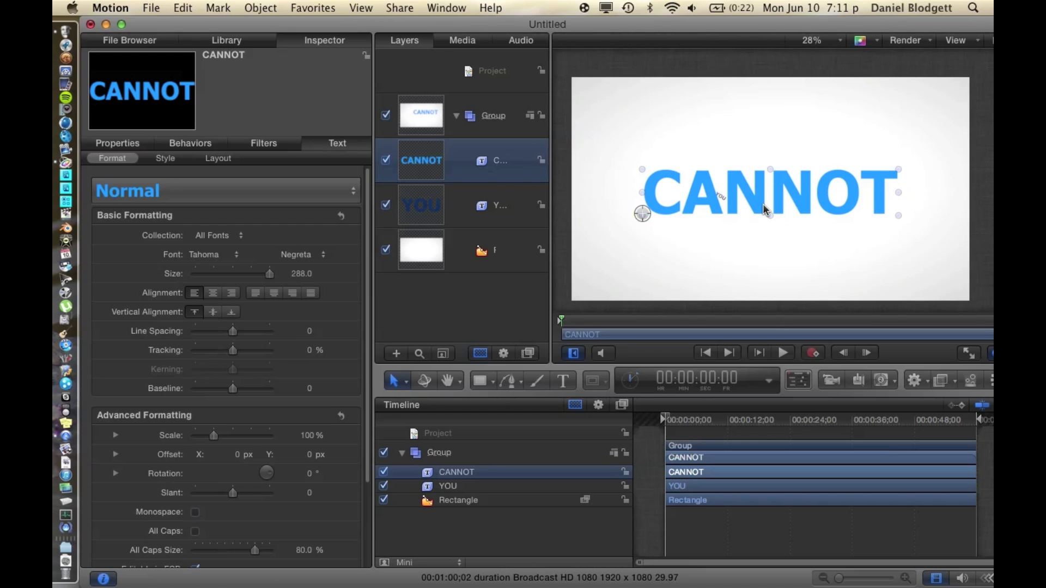
Move the small YOU text into the opening of the letter C in CANNOT
click(543, 304)
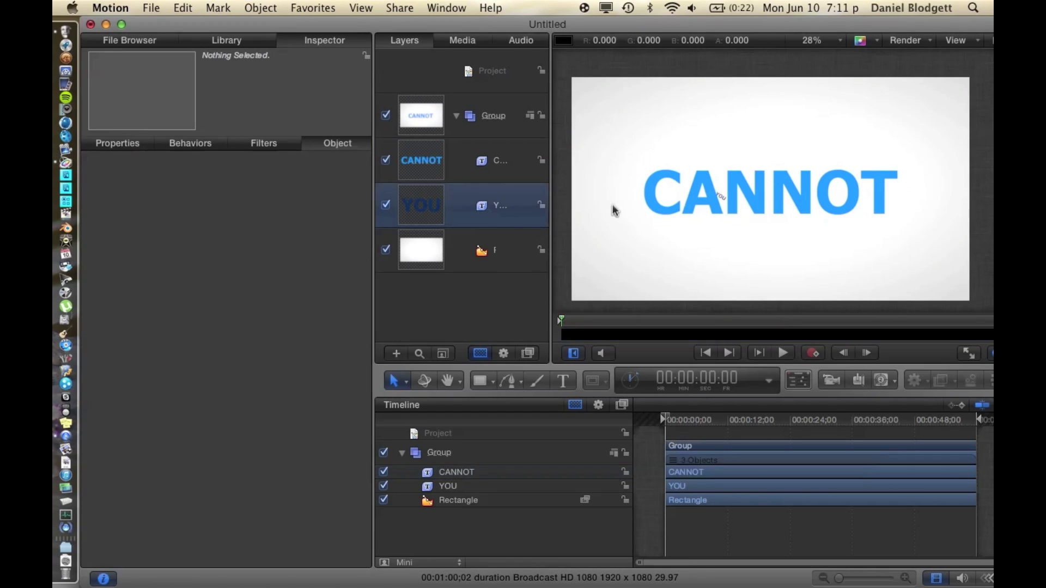
click(700, 212)
scroll(702, 215, up, 2)
scroll(702, 215, up, 8)
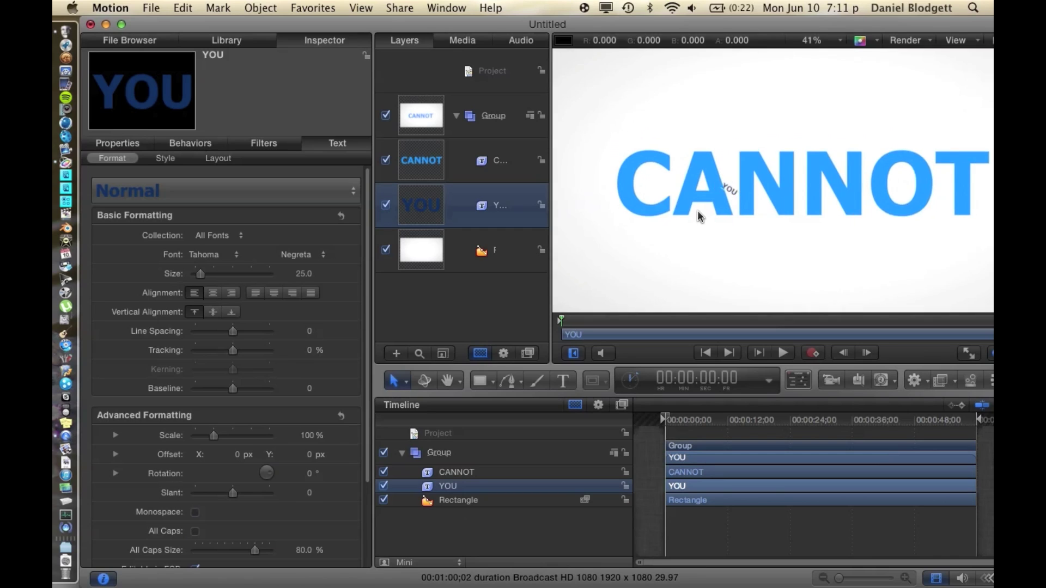
drag(782, 155, 593, 104)
click(493, 311)
scroll(765, 224, down, 3)
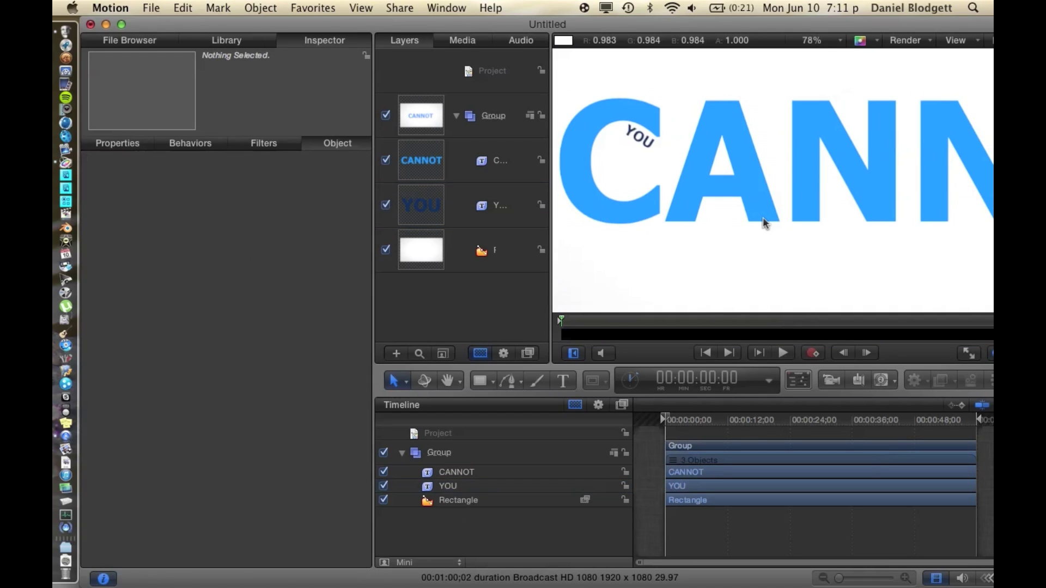
scroll(764, 276, down, 5)
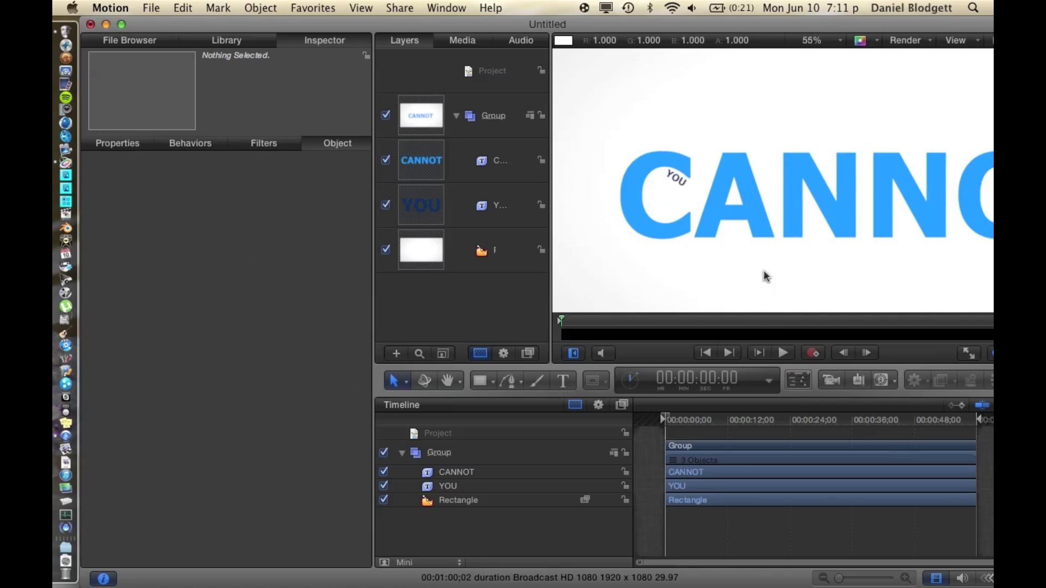
scroll(766, 276, down, 2)
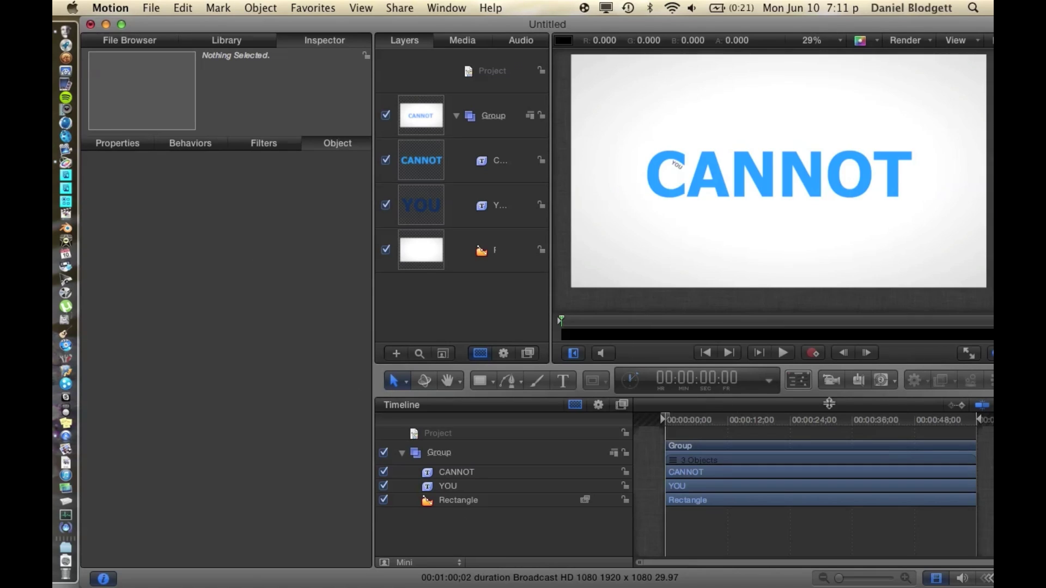
Add a camera to the project and switch the existing 2D groups to 3D
click(833, 382)
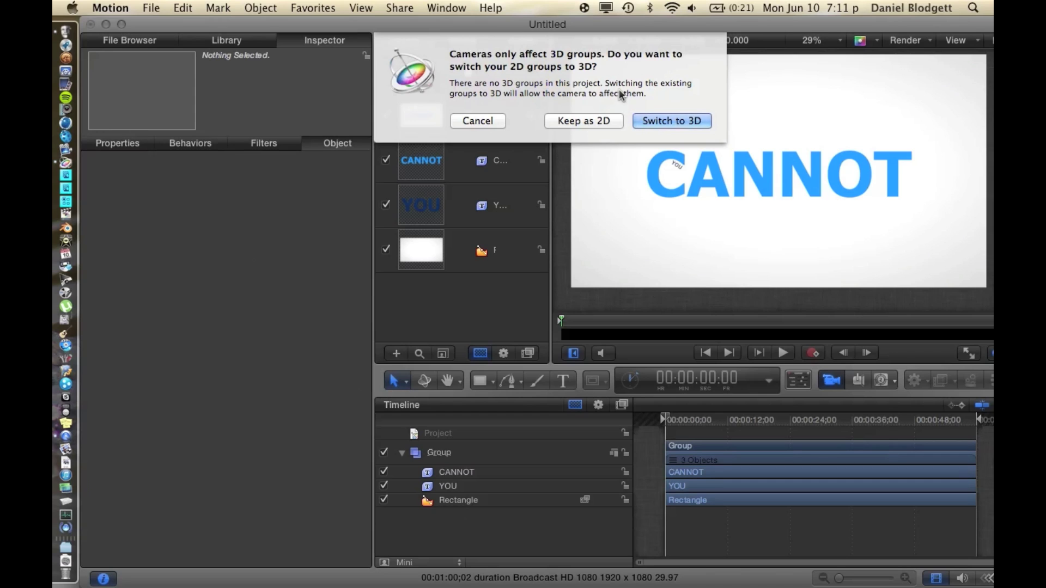
key(Return)
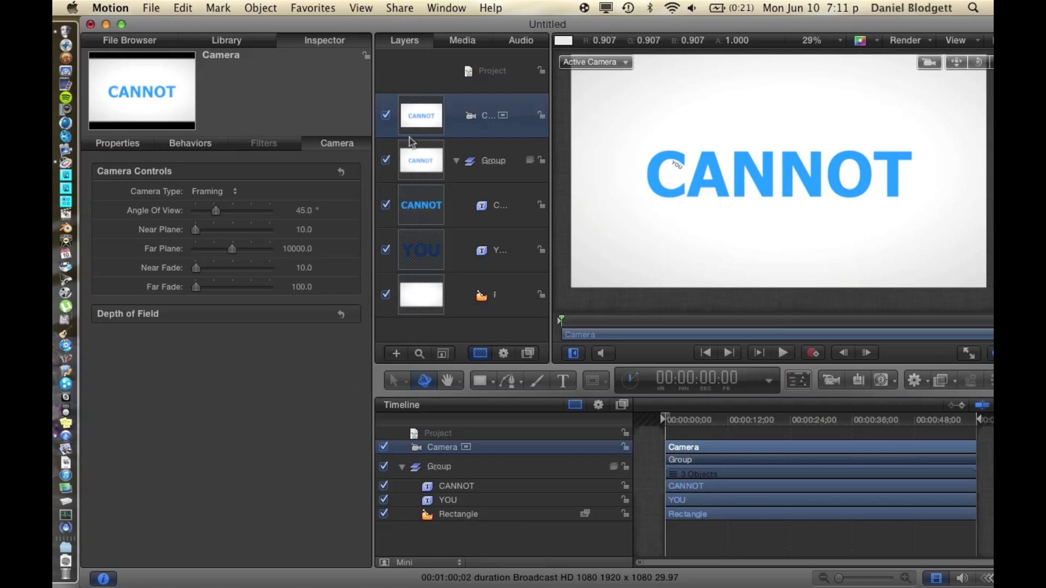
Separate the background rectangle into its own group and place that group below the text group
click(493, 290)
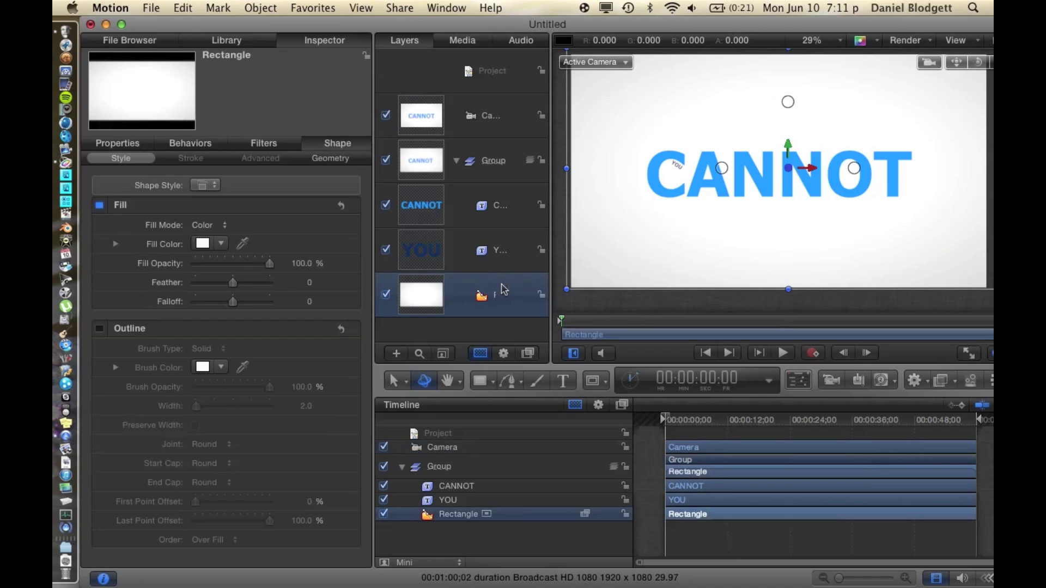
click(495, 299)
drag(494, 299, 492, 110)
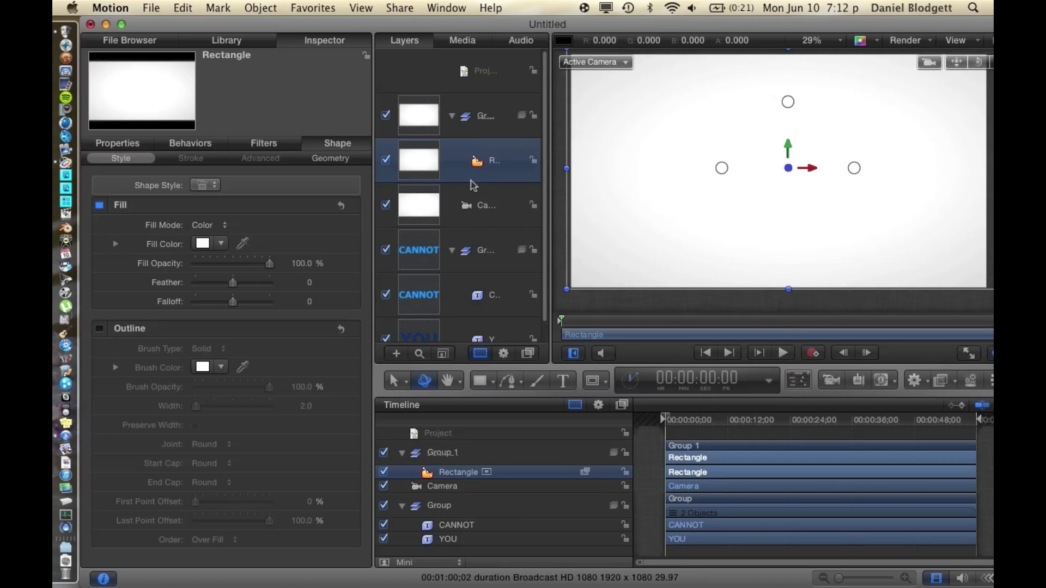
click(456, 250)
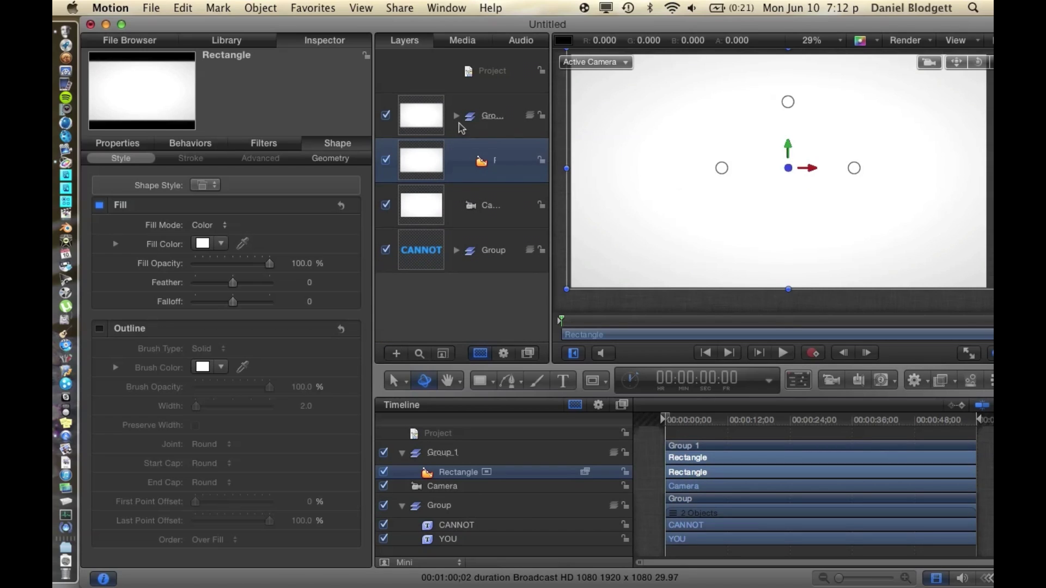
click(456, 116)
click(496, 127)
drag(497, 129, 448, 228)
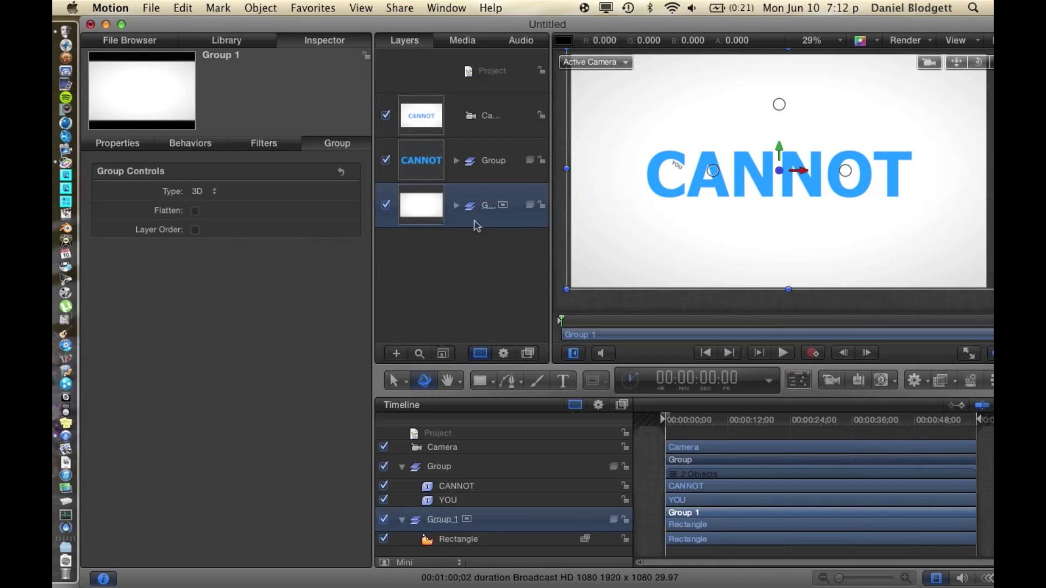
Rename the rectangle's group as BG and switch it back to a 2D group
click(489, 210)
click(480, 205)
text(BG)
click(541, 239)
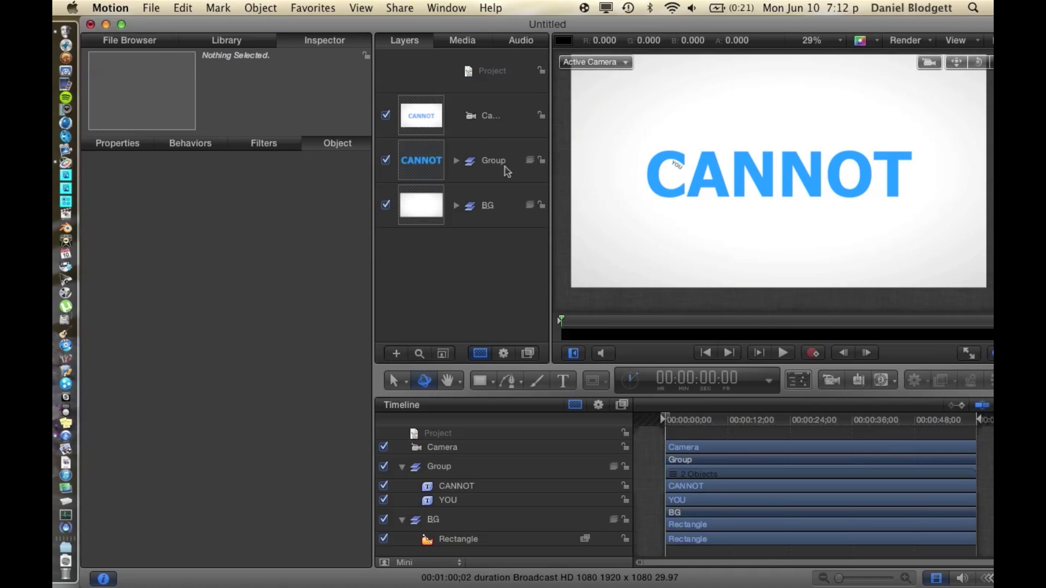
click(530, 206)
Add position and rotation keyframes to the camera at timecode 00:00:02:05
mouse_move(710, 383)
mouse_down()
mouse_move(724, 383)
mouse_move(716, 383)
mouse_up()
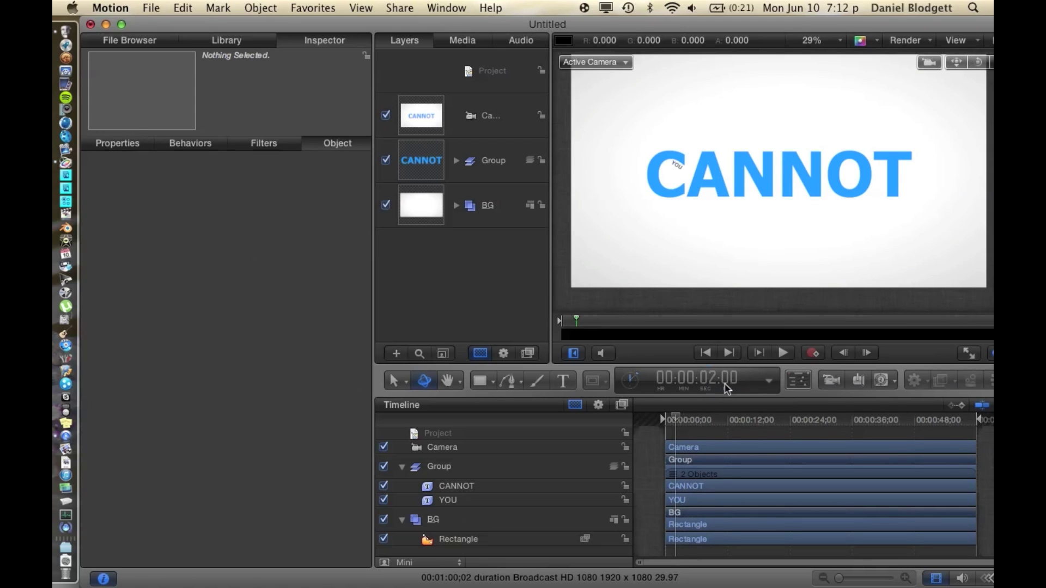
drag(735, 386, 734, 385)
drag(733, 386, 735, 386)
click(479, 112)
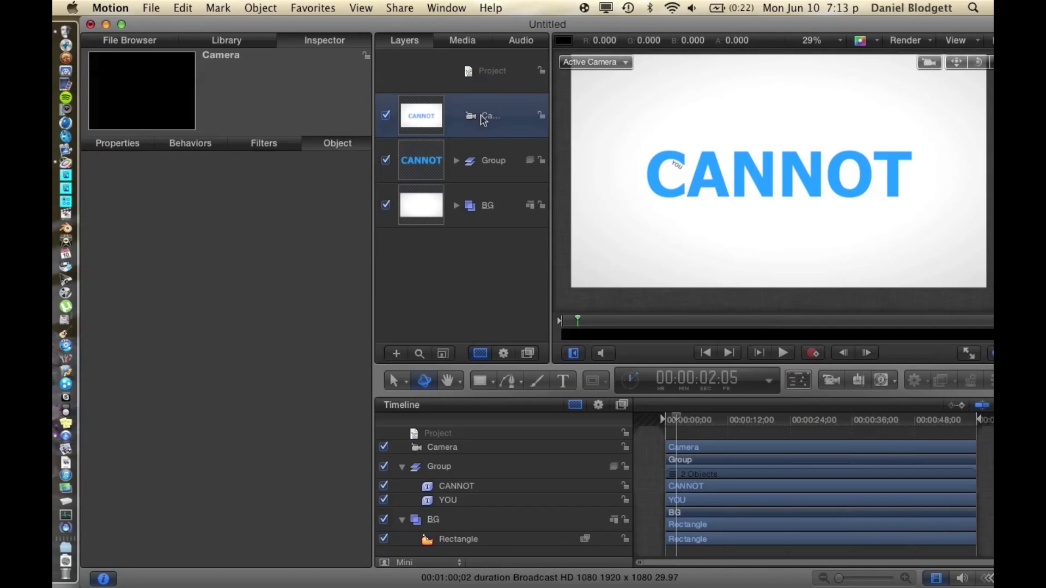
click(116, 146)
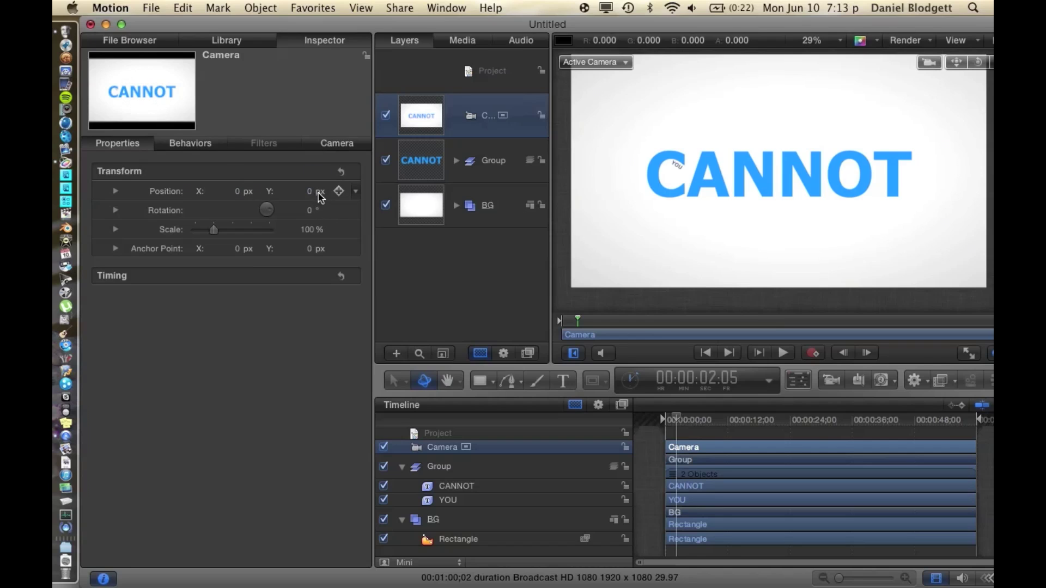
click(339, 191)
click(340, 212)
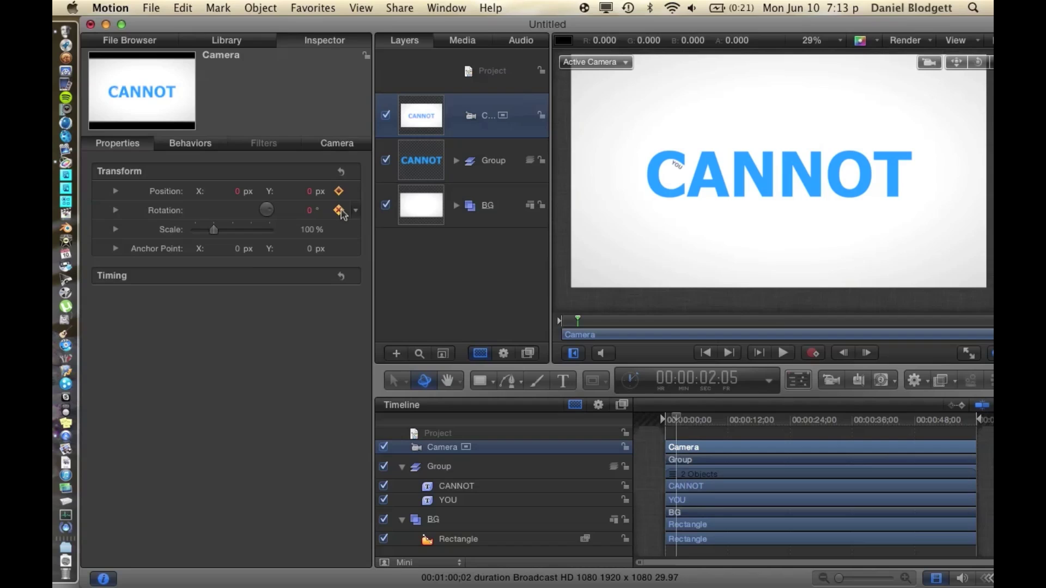
Go back 25 frames to 00:00:01:10 and record a dolly and pan framing YOU, with camera position X -465, Y 27.2
click(718, 381)
text(-25)
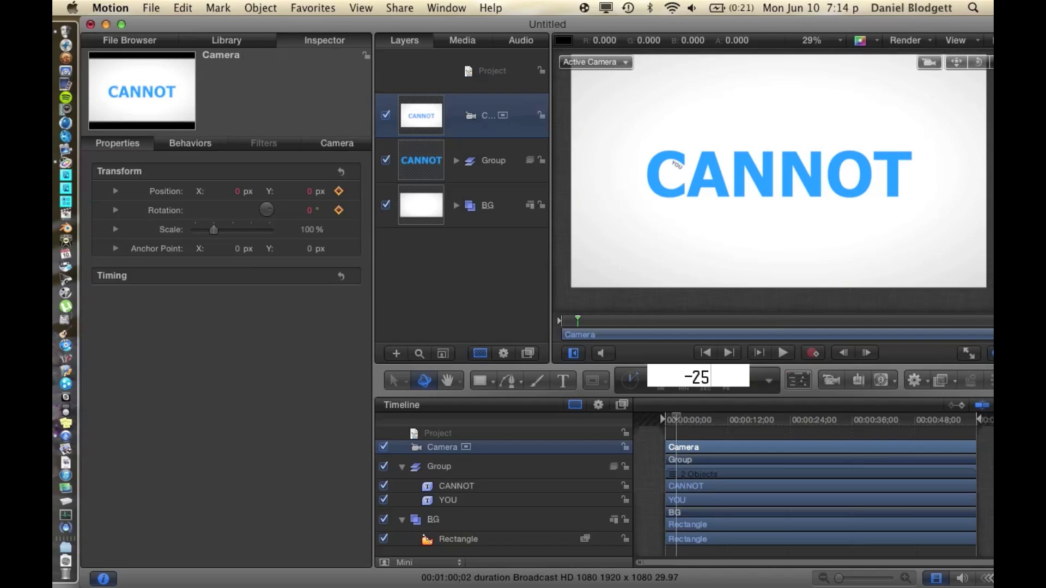
key(Return)
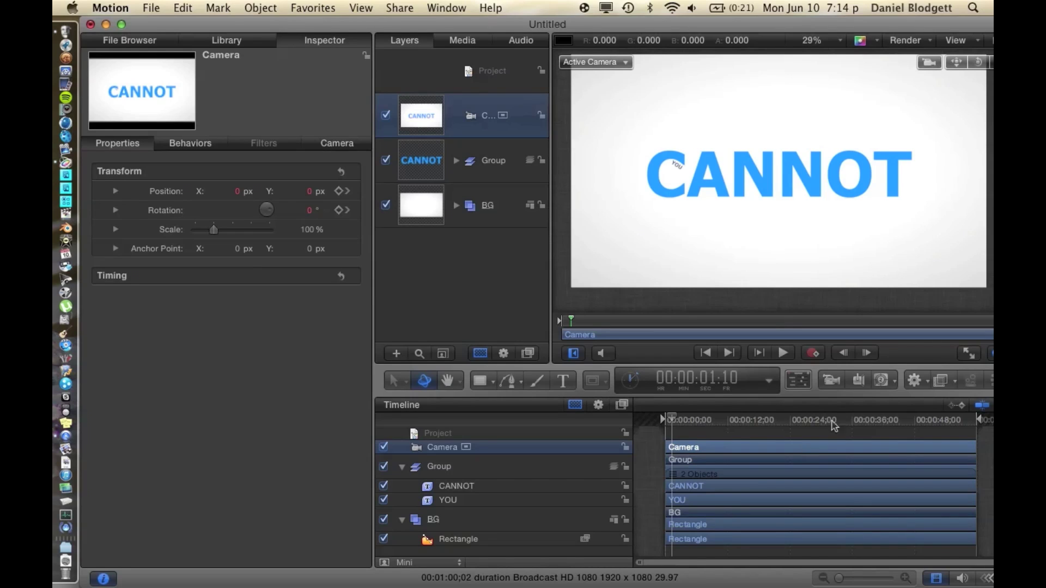
click(814, 354)
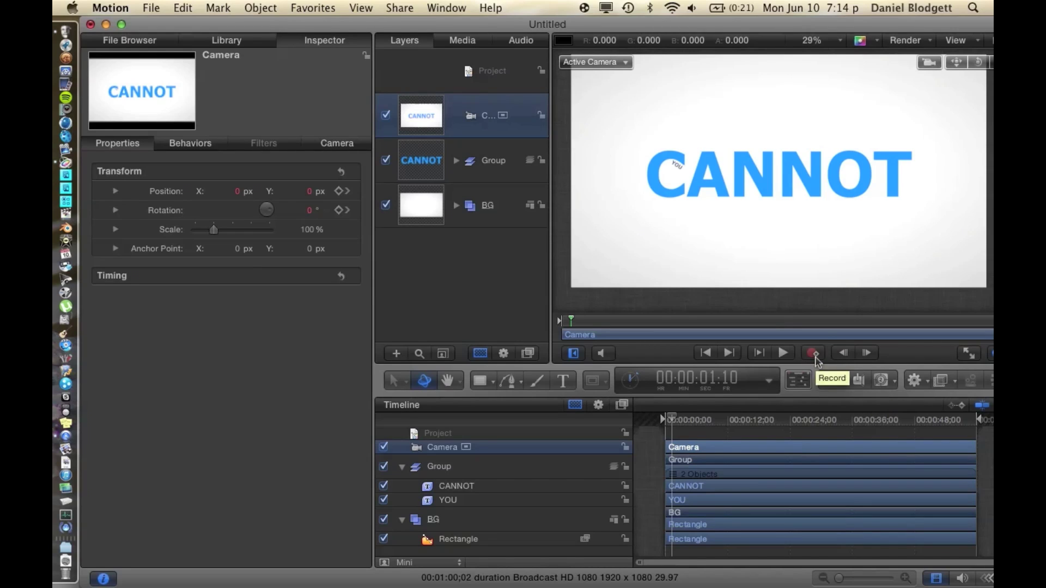
drag(922, 22, 901, 23)
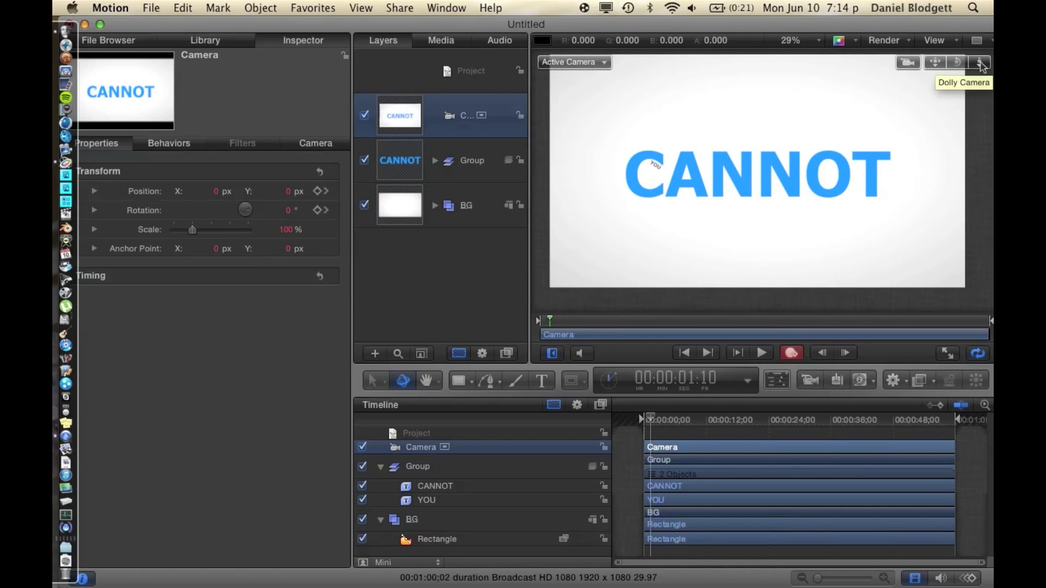
drag(980, 61, 979, 87)
mouse_move(935, 62)
mouse_down()
mouse_move(979, 62)
mouse_move(979, 79)
mouse_move(940, 63)
mouse_up()
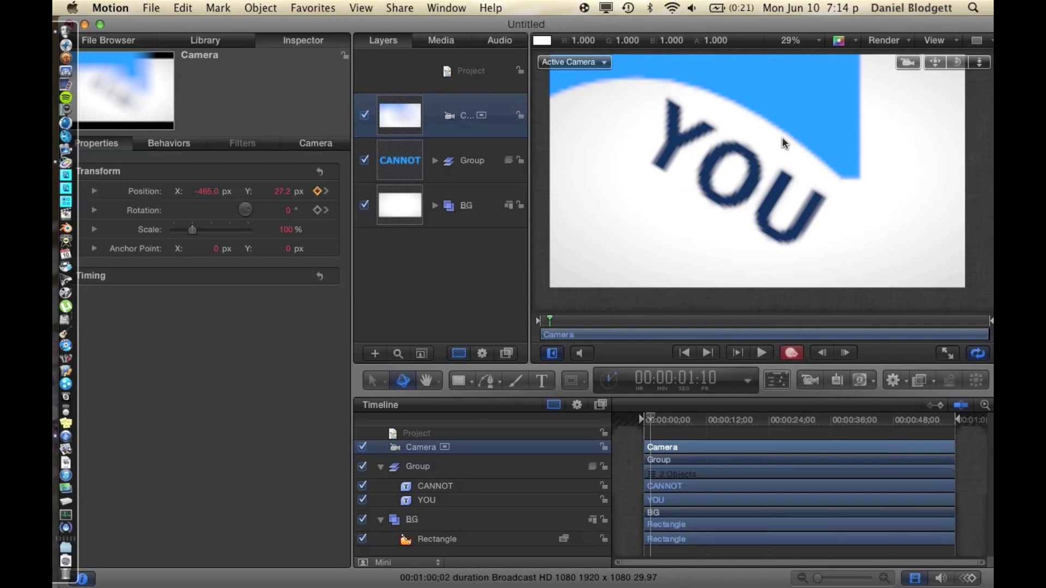
Preview the canvas at Best render quality, returning it to Normal
click(885, 42)
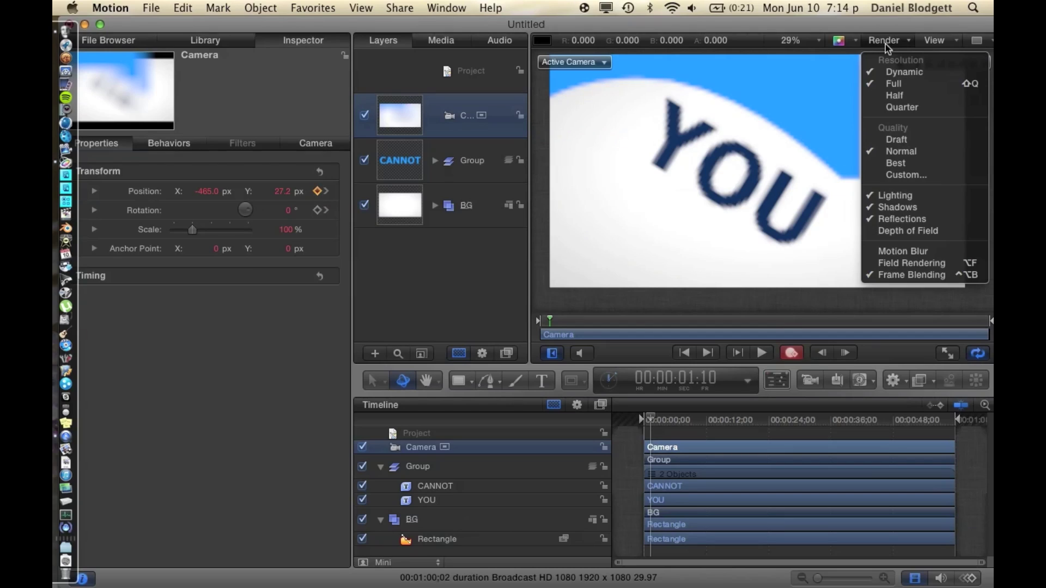
click(904, 163)
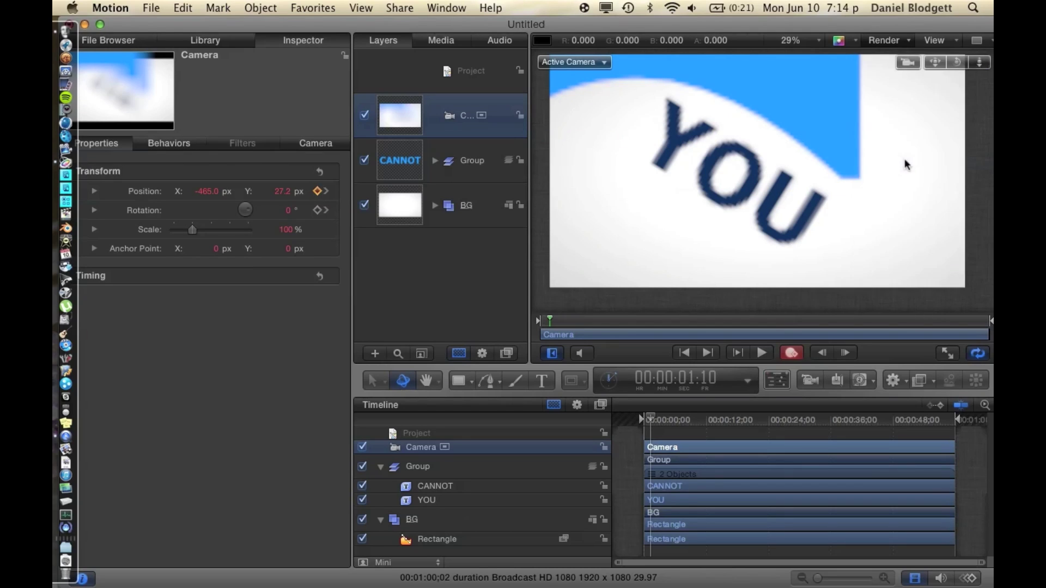
click(885, 40)
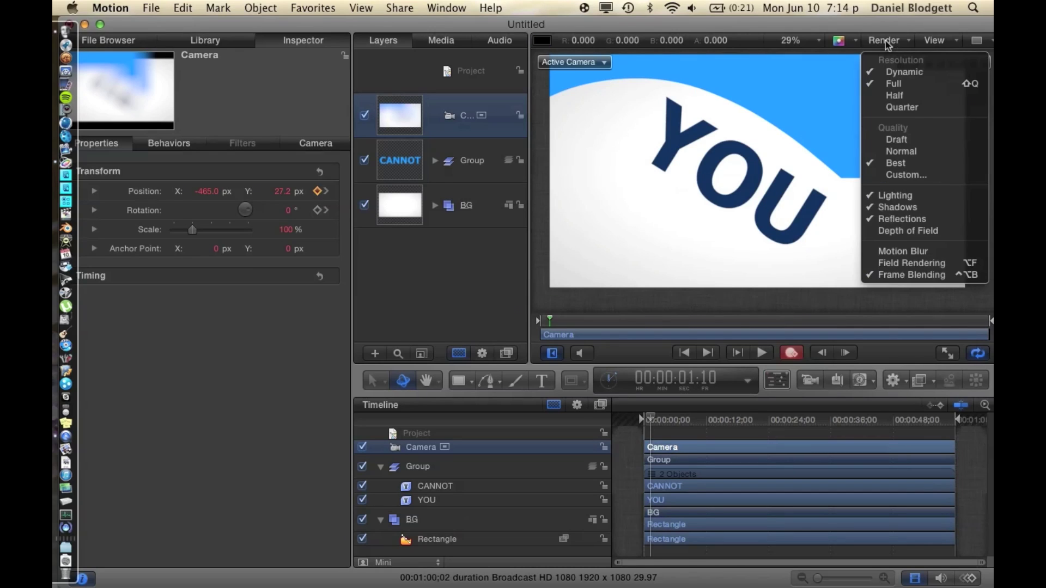
click(898, 153)
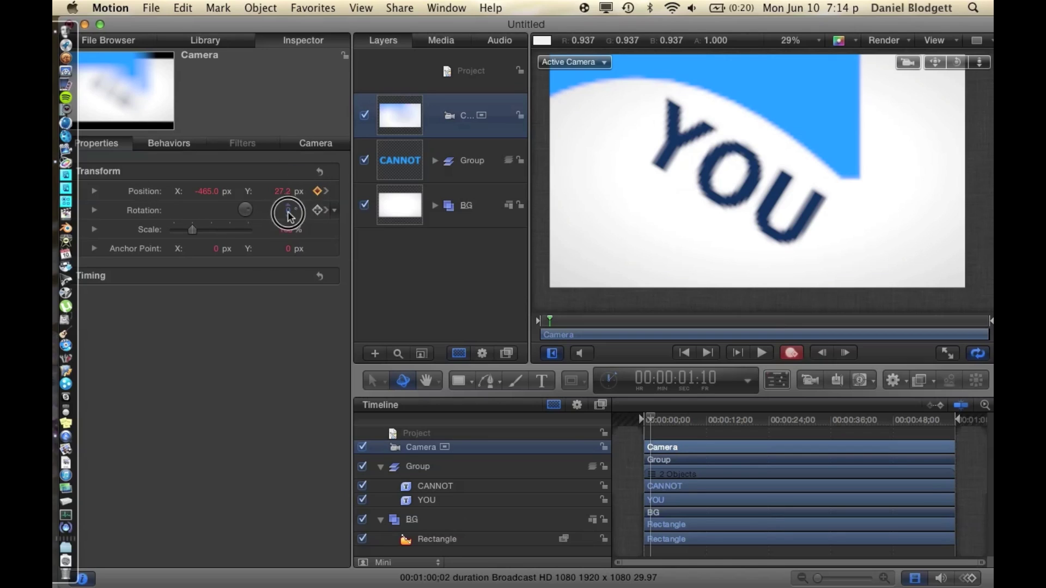
Set the camera's rotation to -32 degrees, dolly slightly closer to YOU and stop keyframe recording
text(-32)
key(Return)
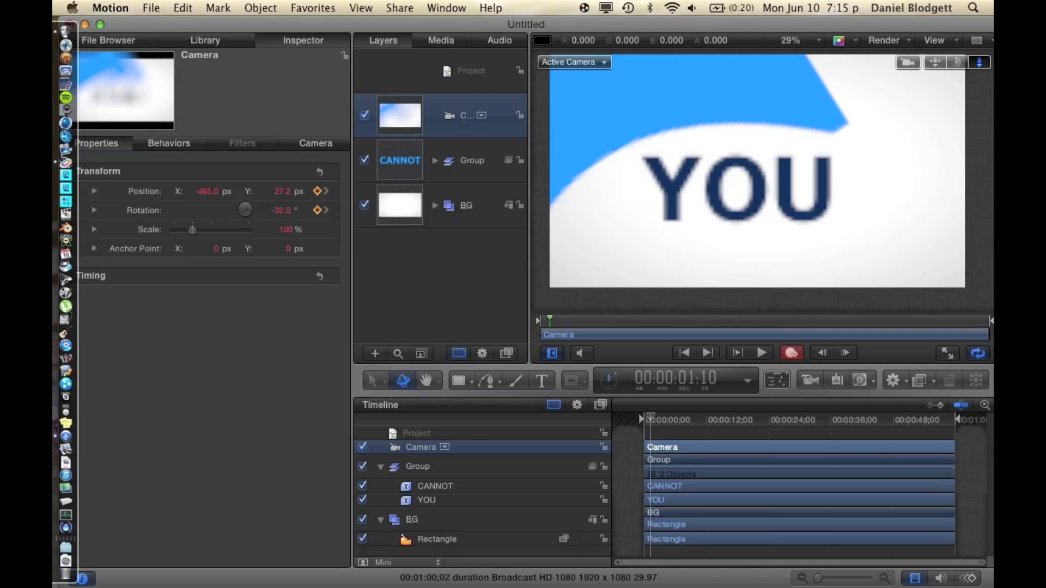
drag(981, 63, 985, 64)
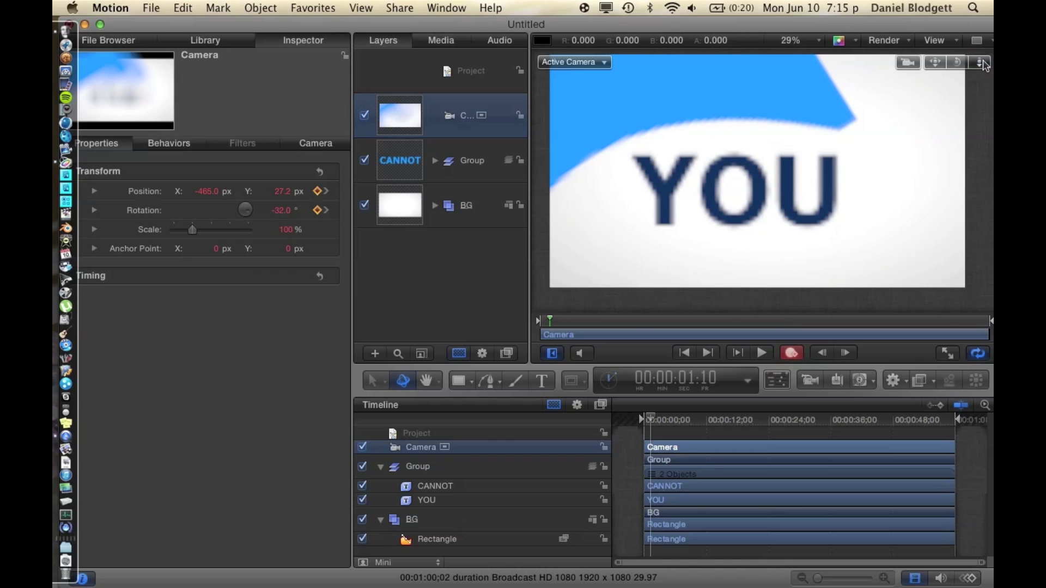
click(792, 355)
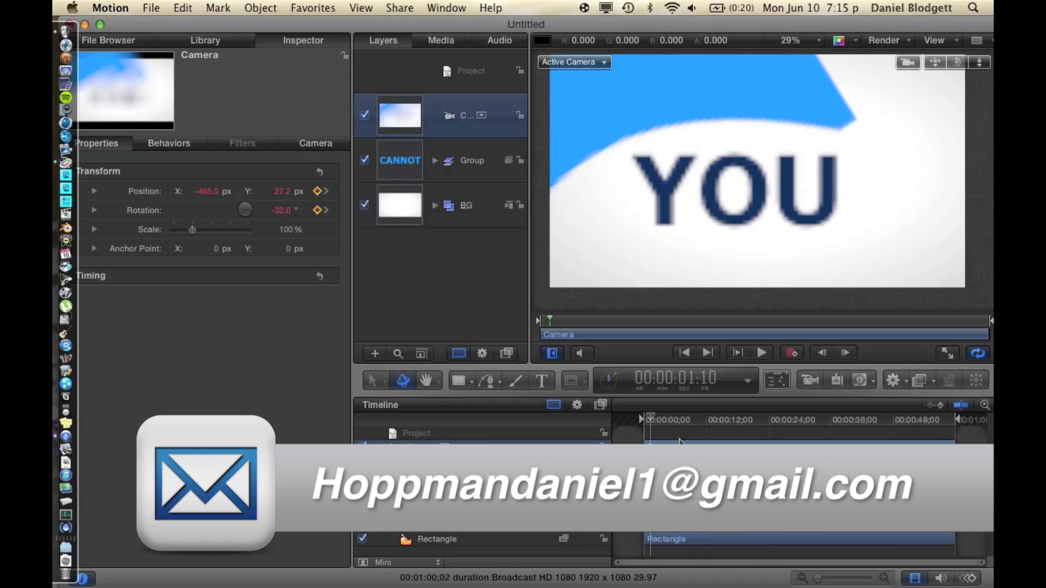
Play the camera move from the start of the timeline to check it
mouse_move(659, 430)
mouse_down()
mouse_move(667, 421)
mouse_move(643, 421)
mouse_up()
key(space)
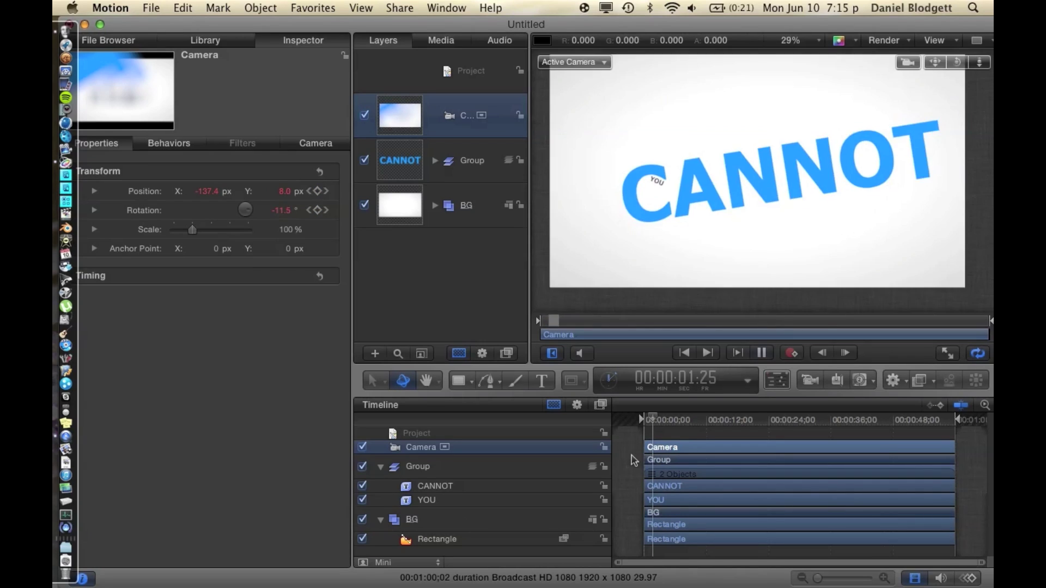
key(space)
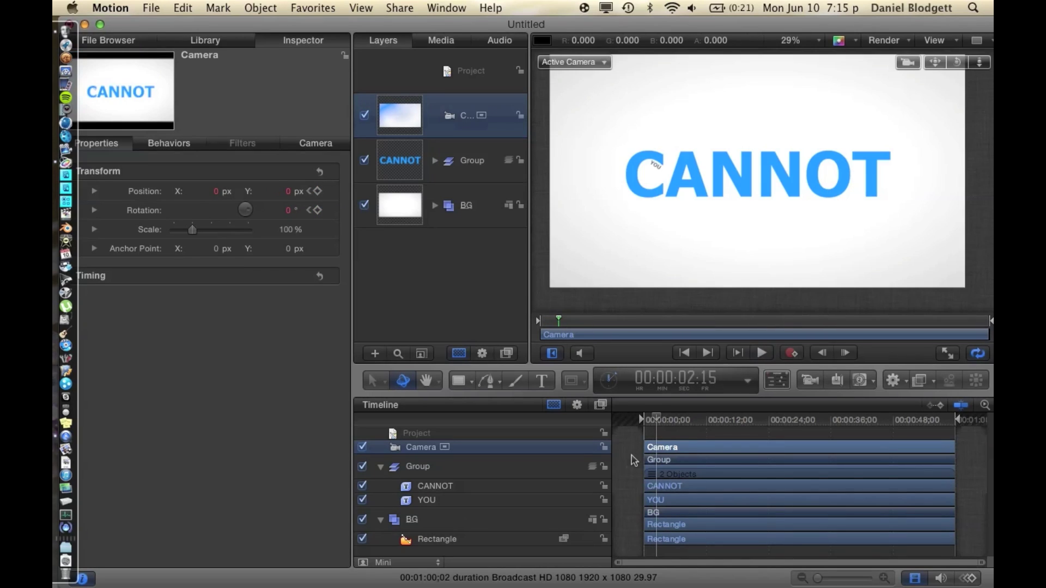
key(t)
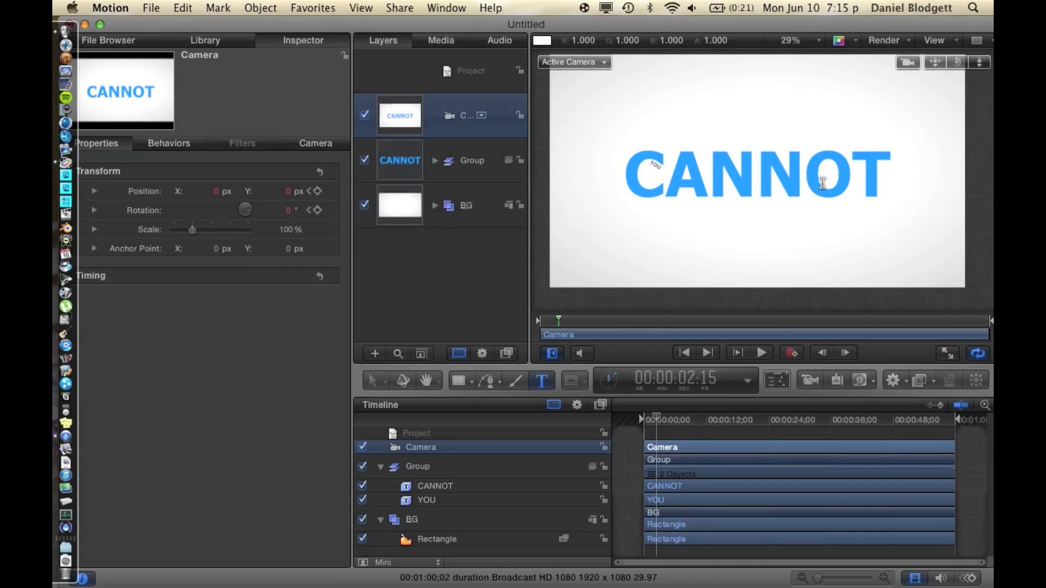
click(739, 191)
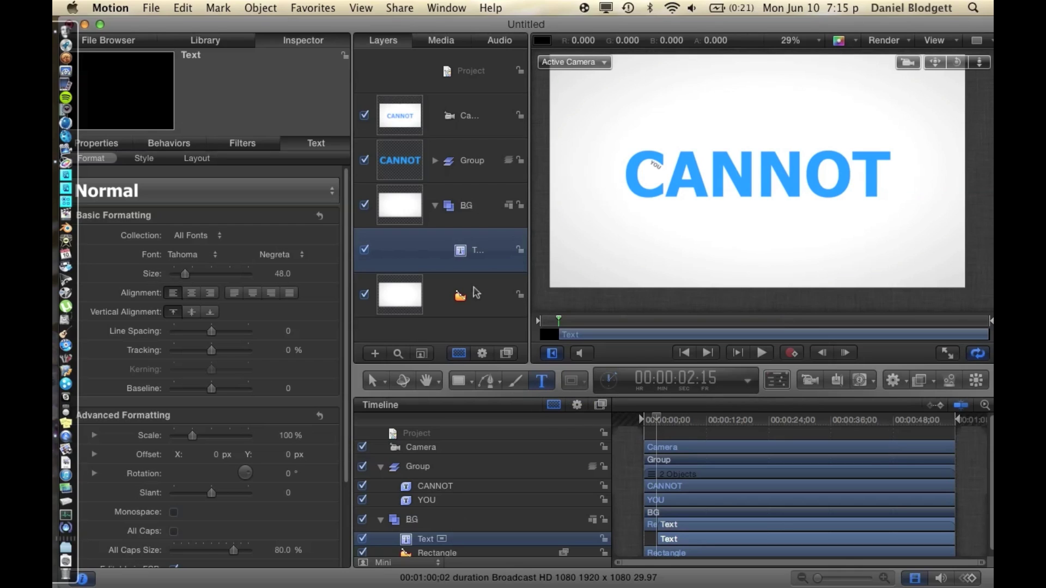
drag(467, 250, 458, 185)
key(Escape)
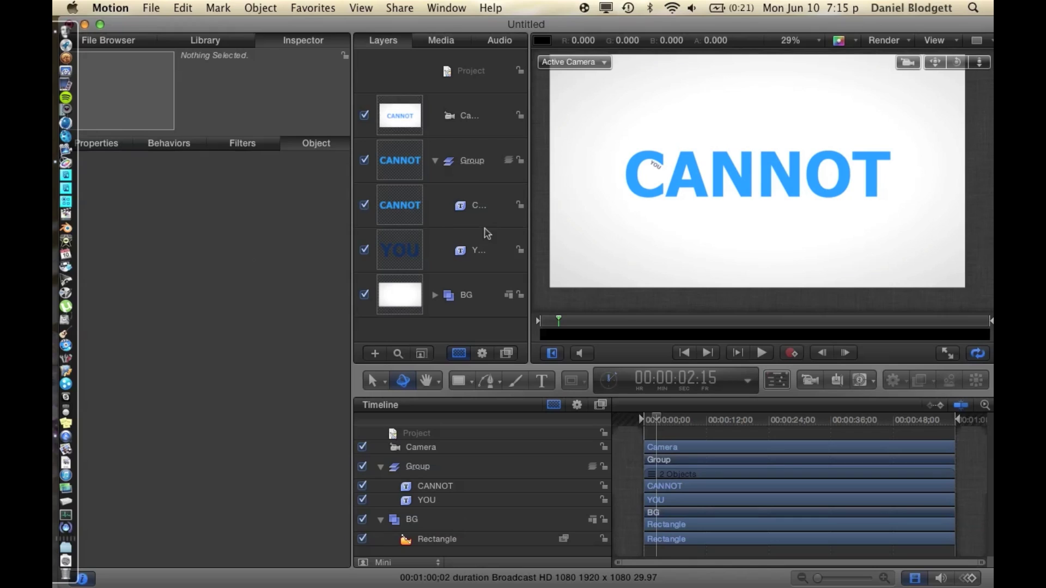
Add a right-aligned two-line text above CANNOT, with ON on the first line and DEPEND on the second
click(435, 295)
click(541, 381)
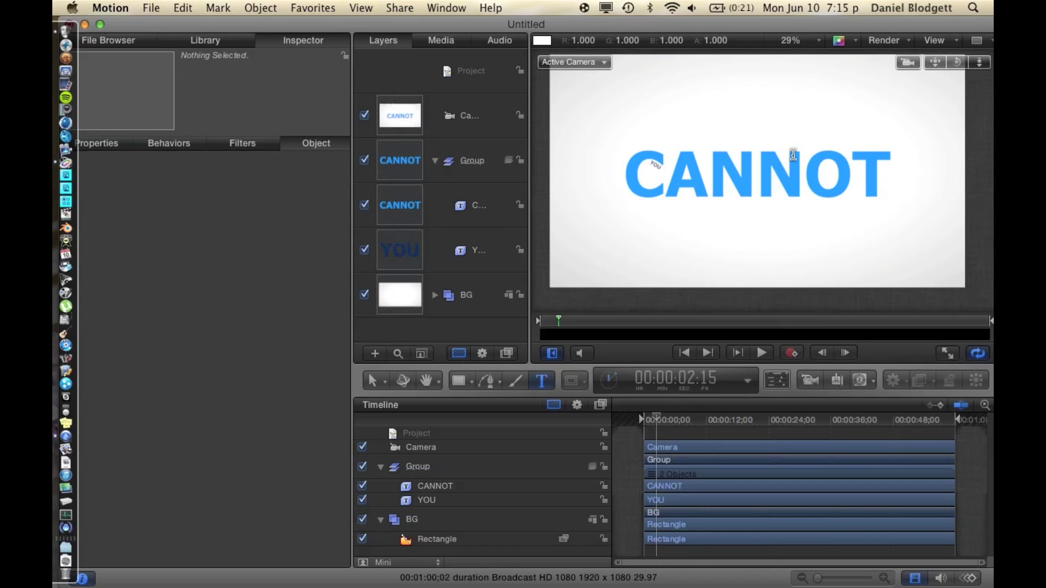
click(686, 102)
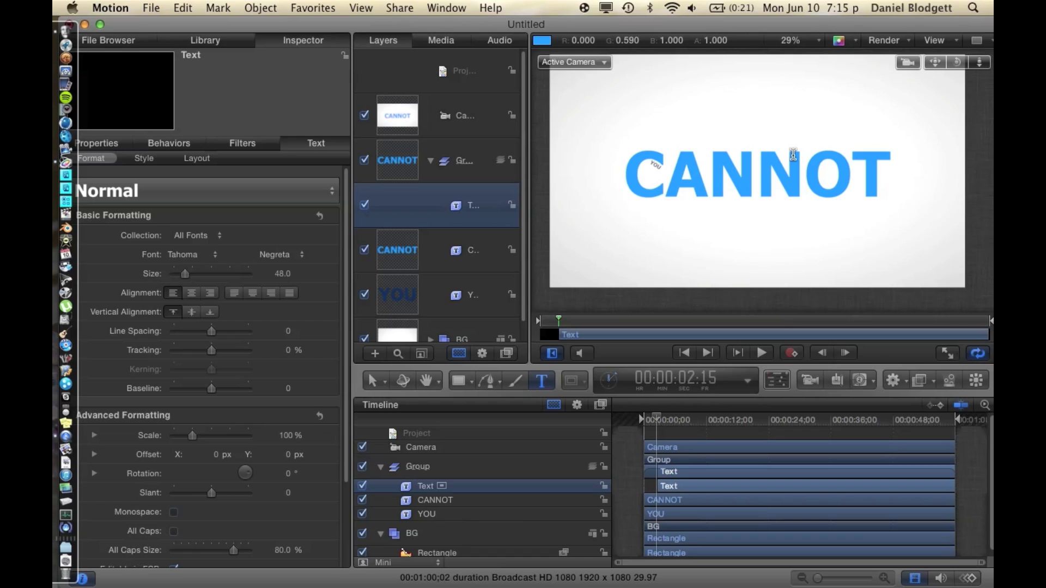
text(you)
click(209, 294)
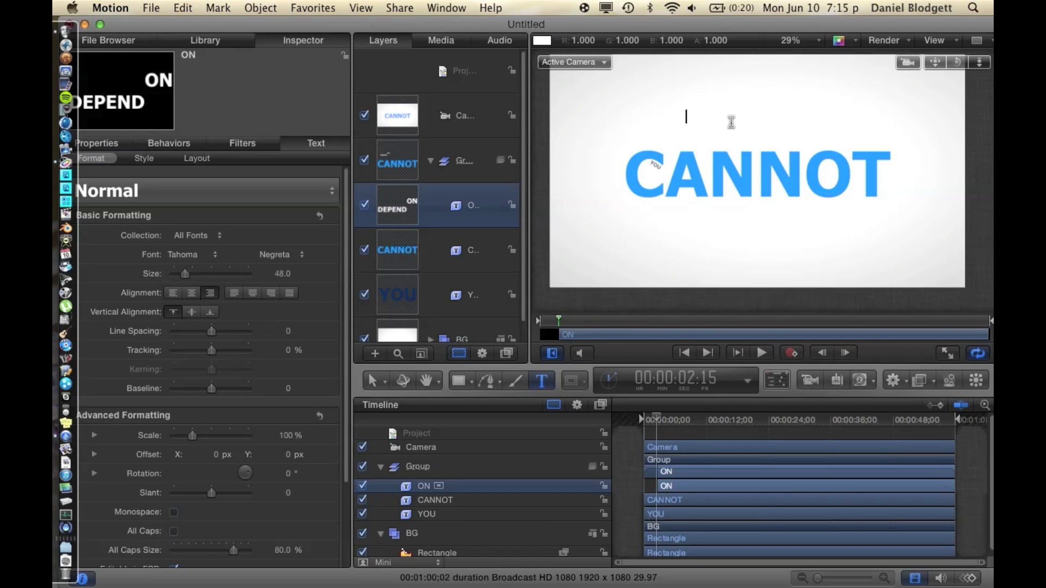
click(191, 293)
drag(690, 105, 750, 140)
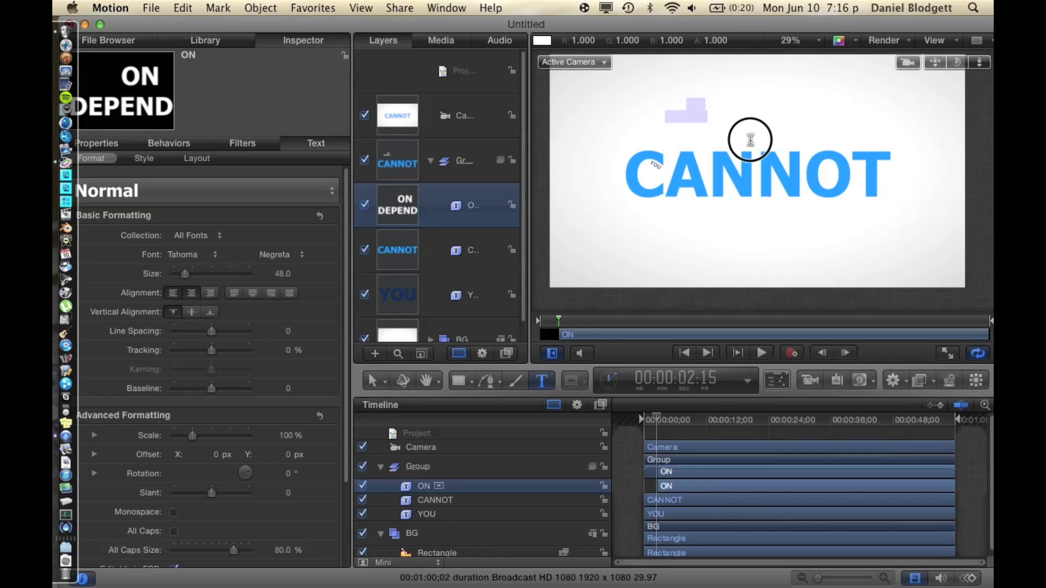
click(210, 293)
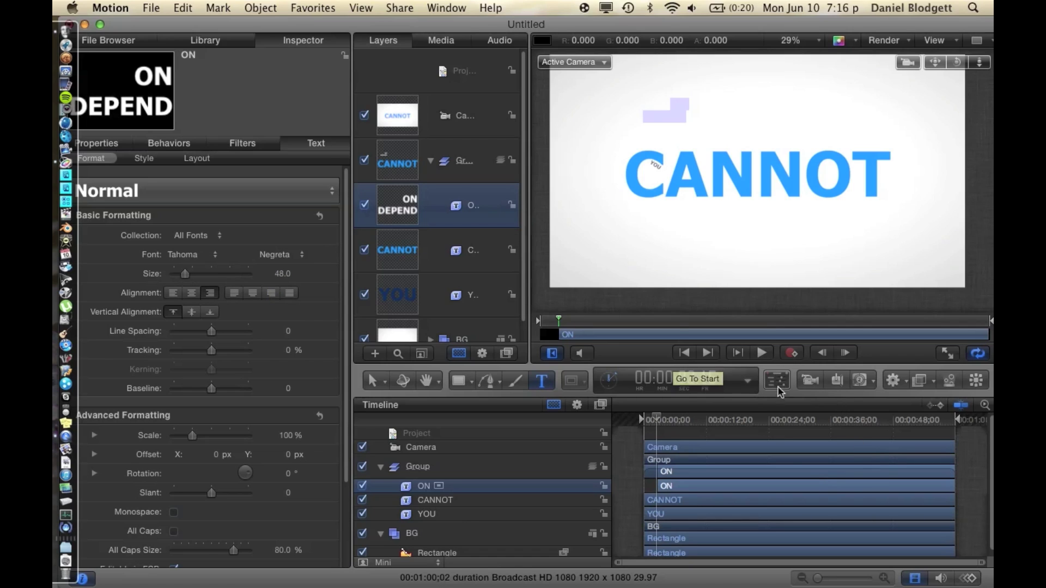
Color the ON DEPEND text with the saved dark blue swatch
key(F7)
click(392, 424)
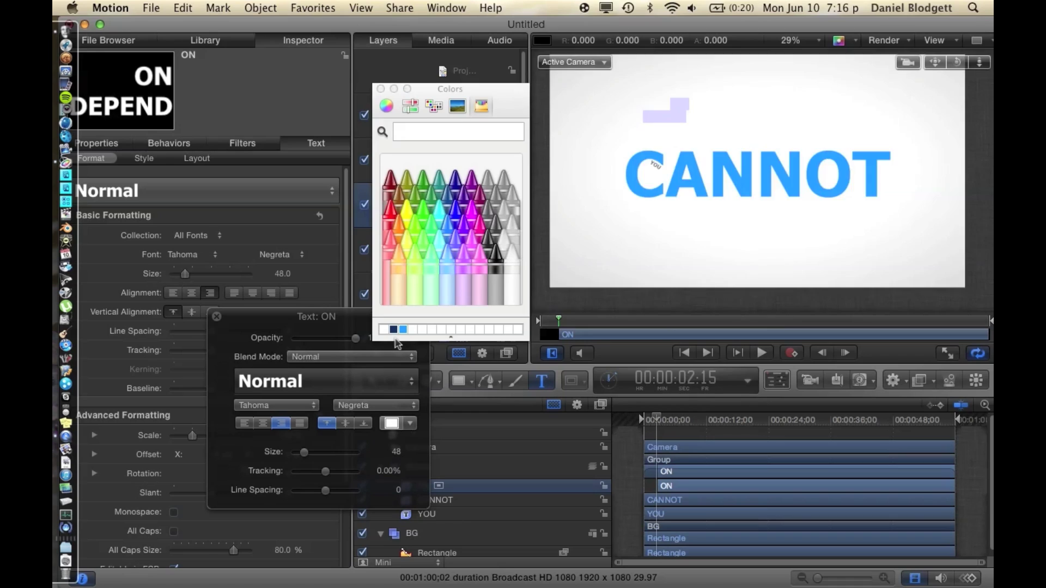
click(394, 329)
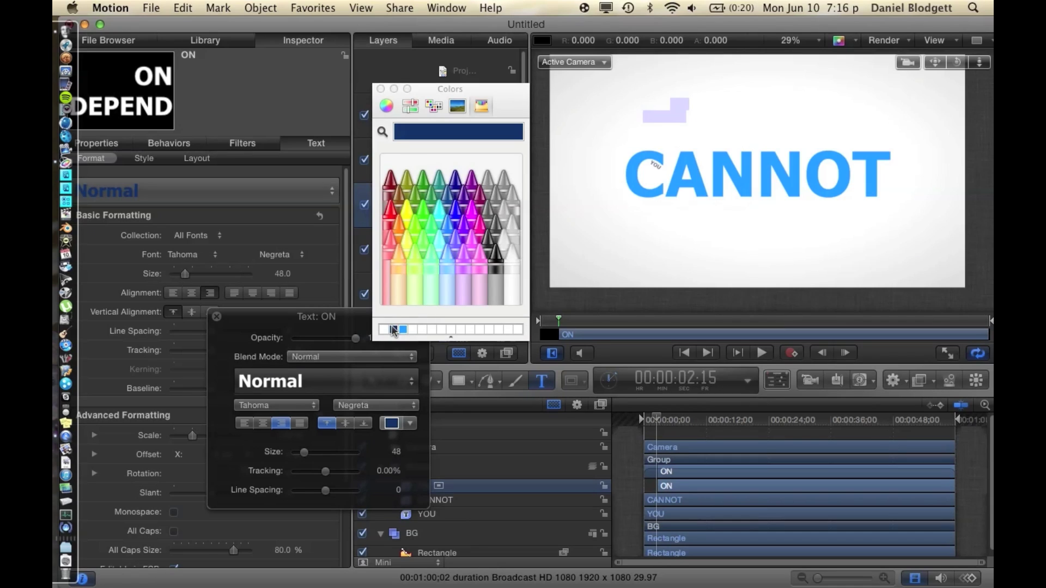
click(380, 89)
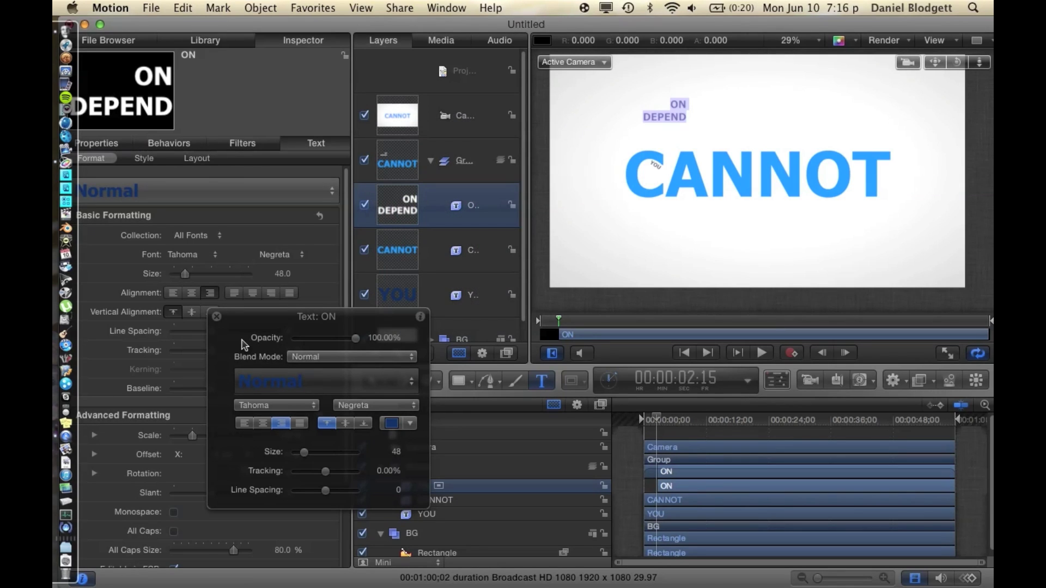
click(216, 317)
Rotate the ON DEPEND text to -90 degrees
click(98, 143)
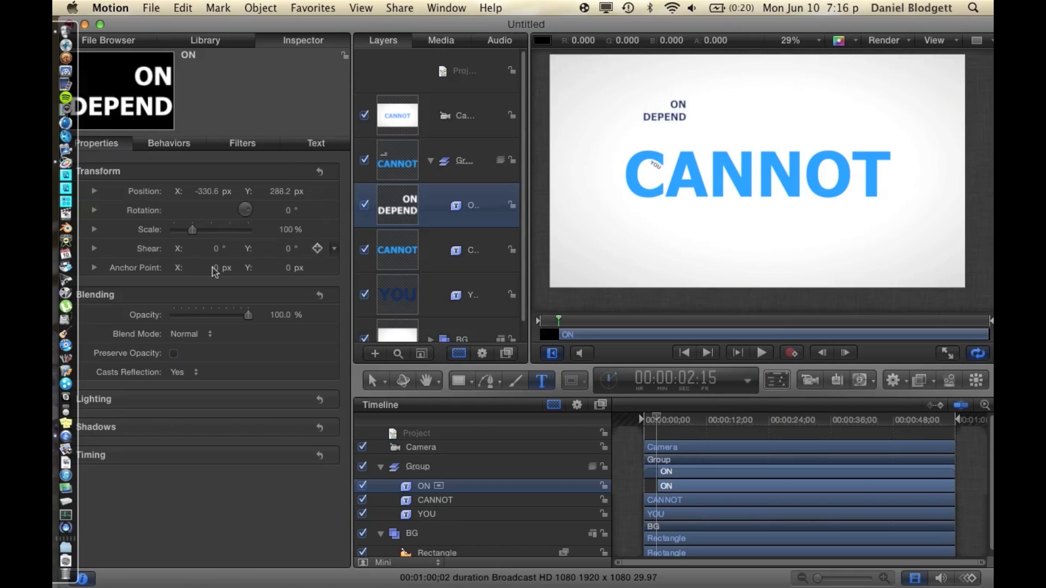
click(288, 211)
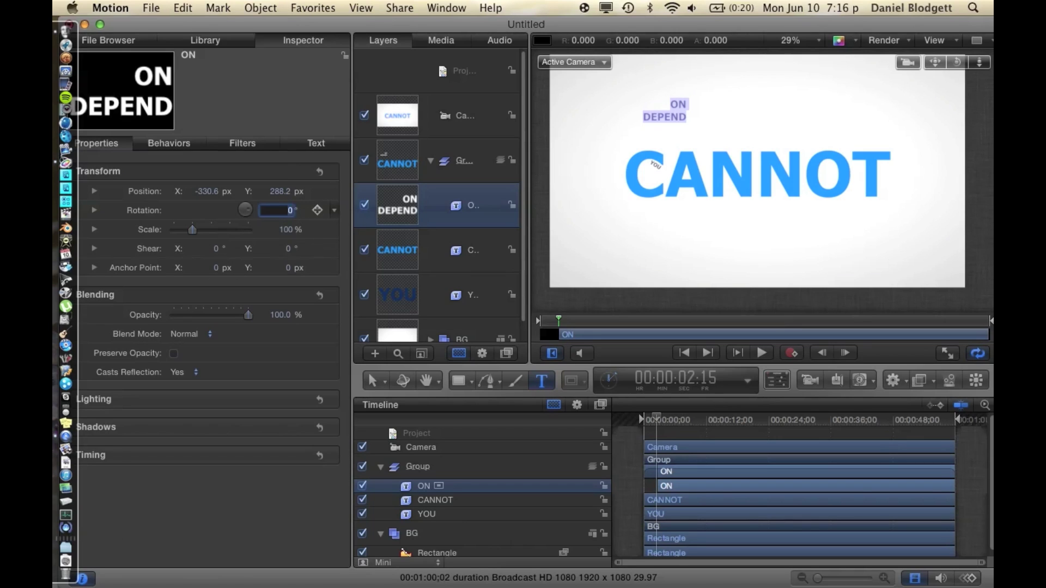
key(Return)
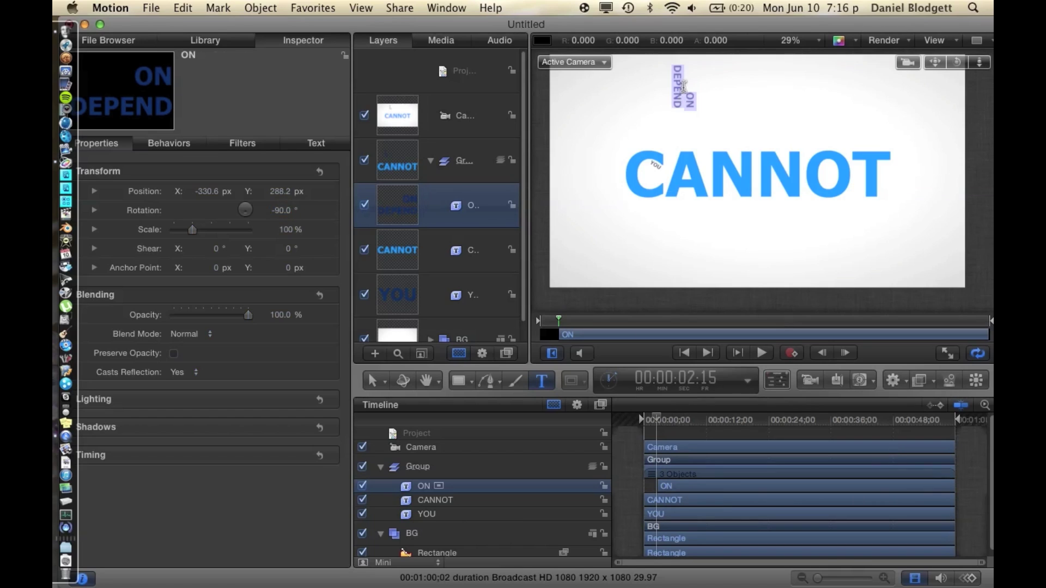
Set the rotated text's scale to 99% and the font size of the word DEPEND to 99
click(678, 117)
click(679, 115)
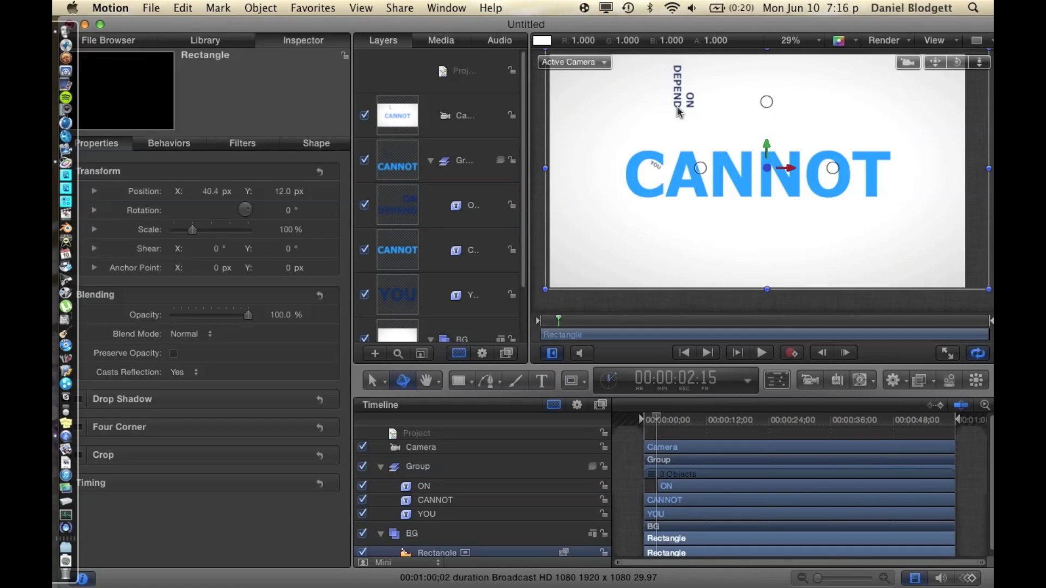
key(Tab)
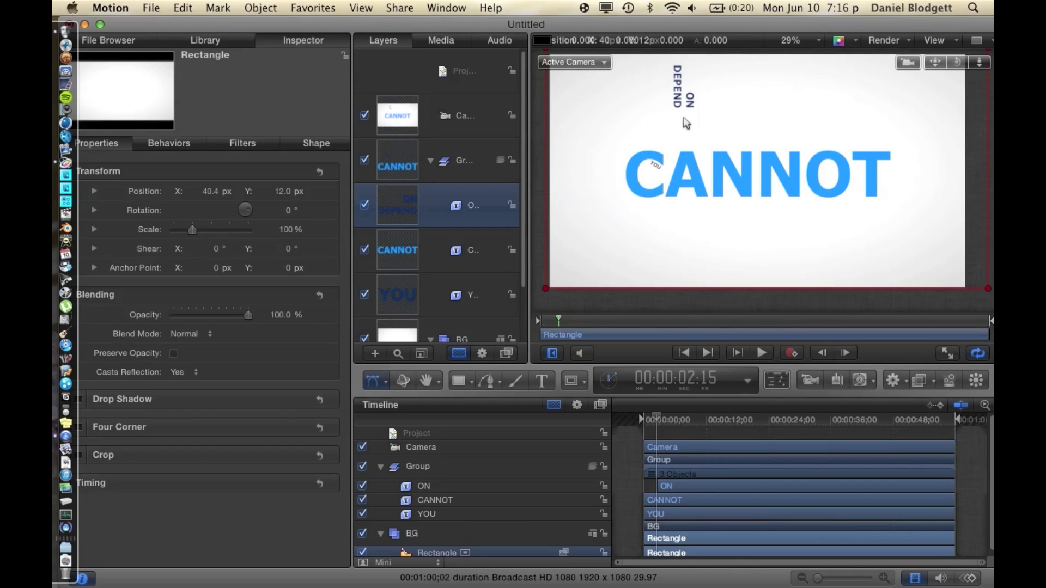
click(686, 109)
double_click(679, 106)
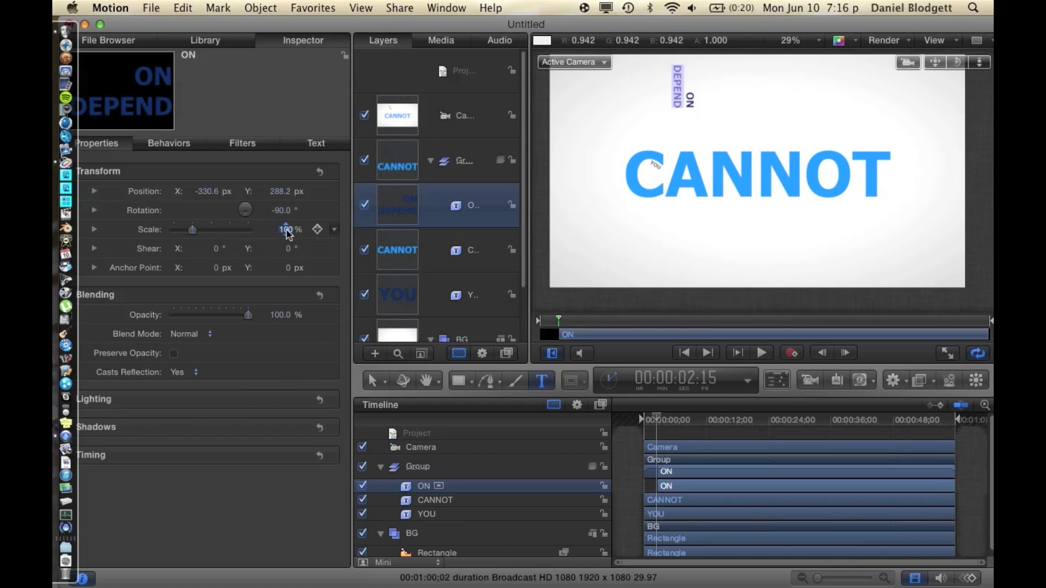
drag(288, 232, 284, 232)
click(316, 143)
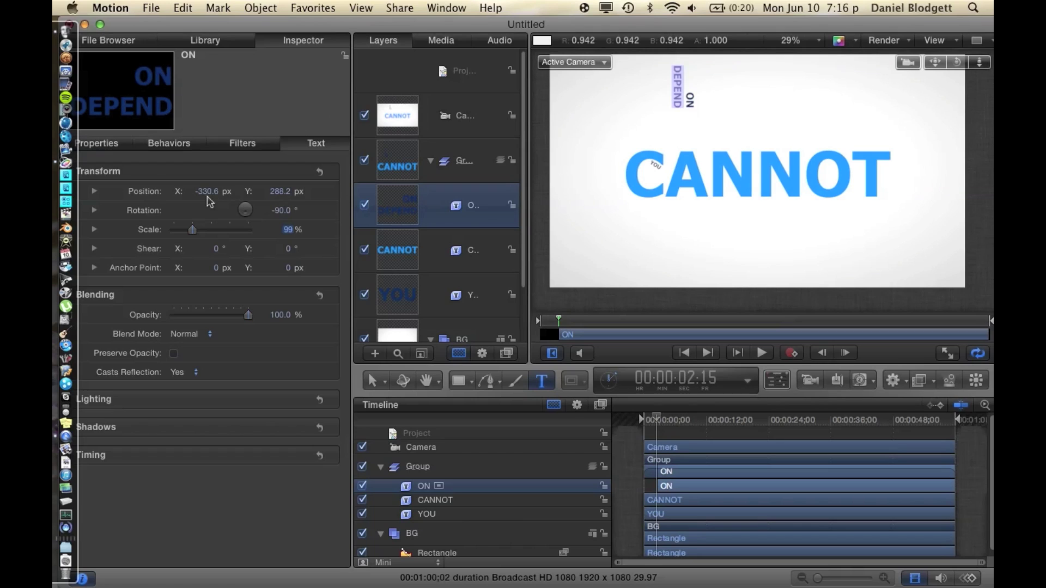
click(283, 274)
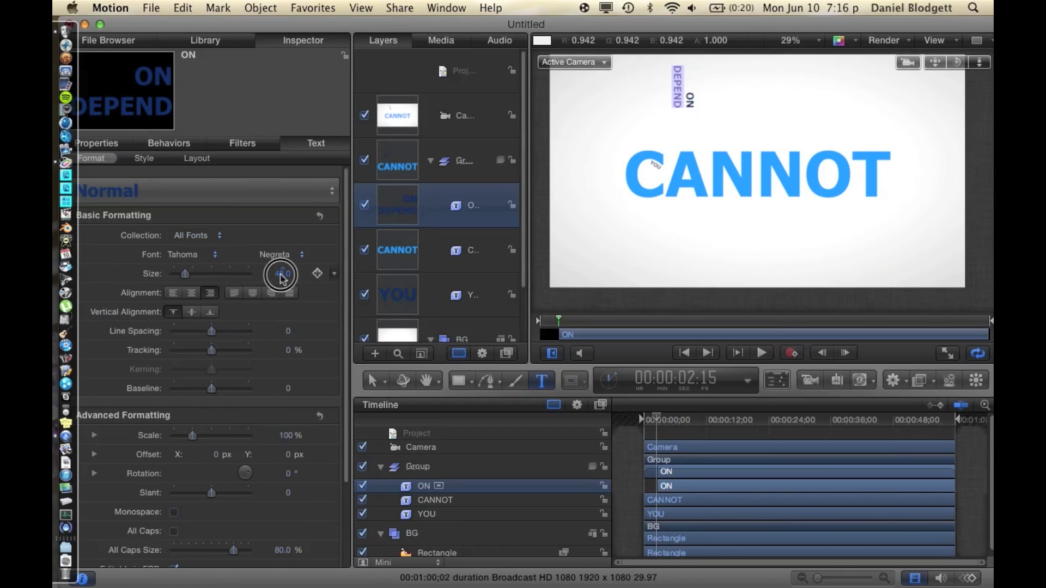
text(99)
key(Return)
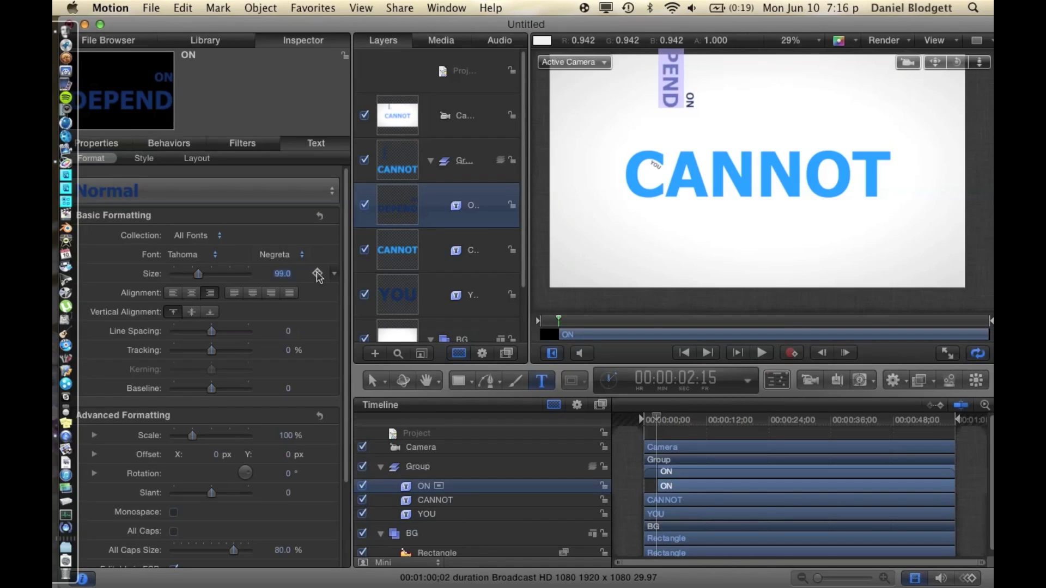
Slightly increase the font size of ON and move the whole text so it hangs beneath the T of CANNOT
double_click(690, 101)
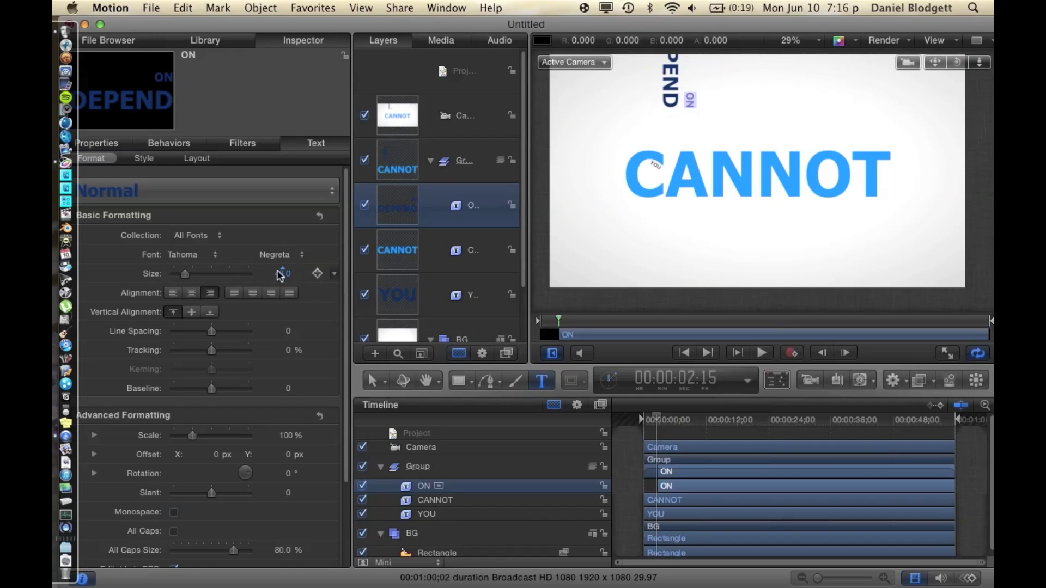
drag(280, 275, 287, 275)
click(622, 447)
click(676, 103)
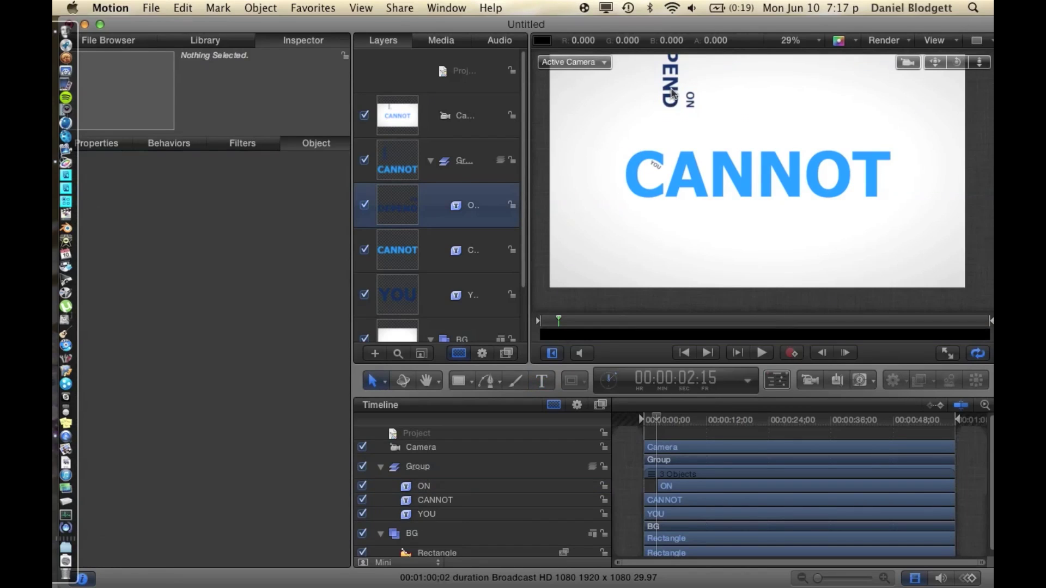
mouse_move(888, 211)
mouse_down()
mouse_move(943, 217)
mouse_move(920, 233)
mouse_move(890, 231)
mouse_up()
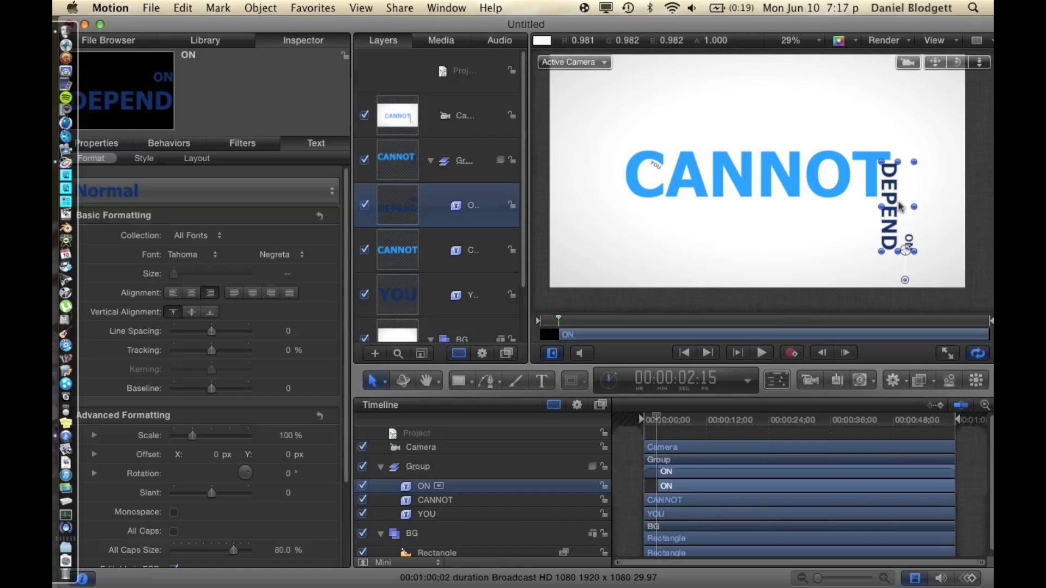
Set the text's line spacing to -27 and nudge it into alignment with the T of CANNOT
click(298, 333)
text(-27)
key(Return)
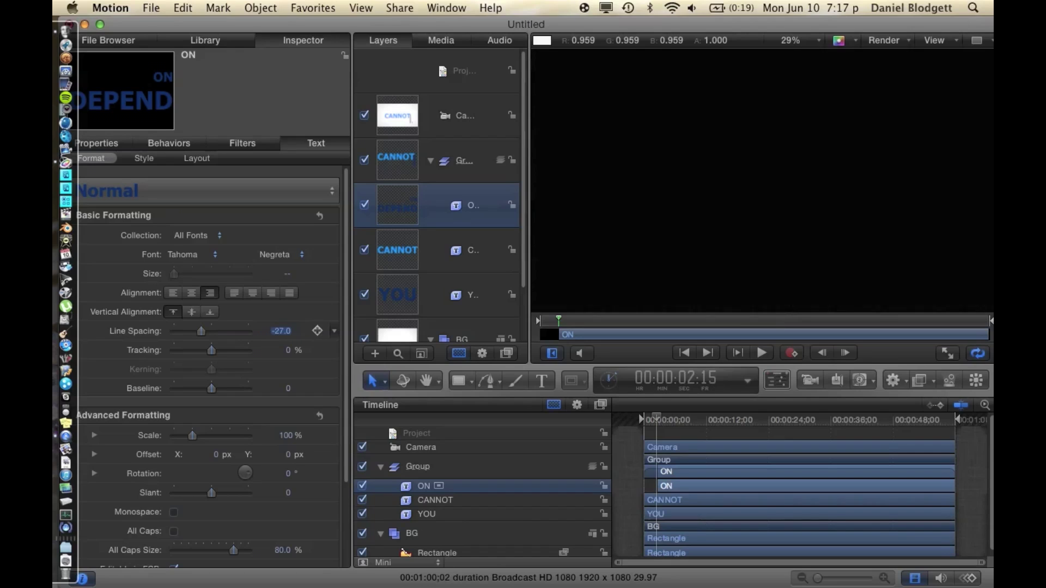
drag(900, 217, 893, 217)
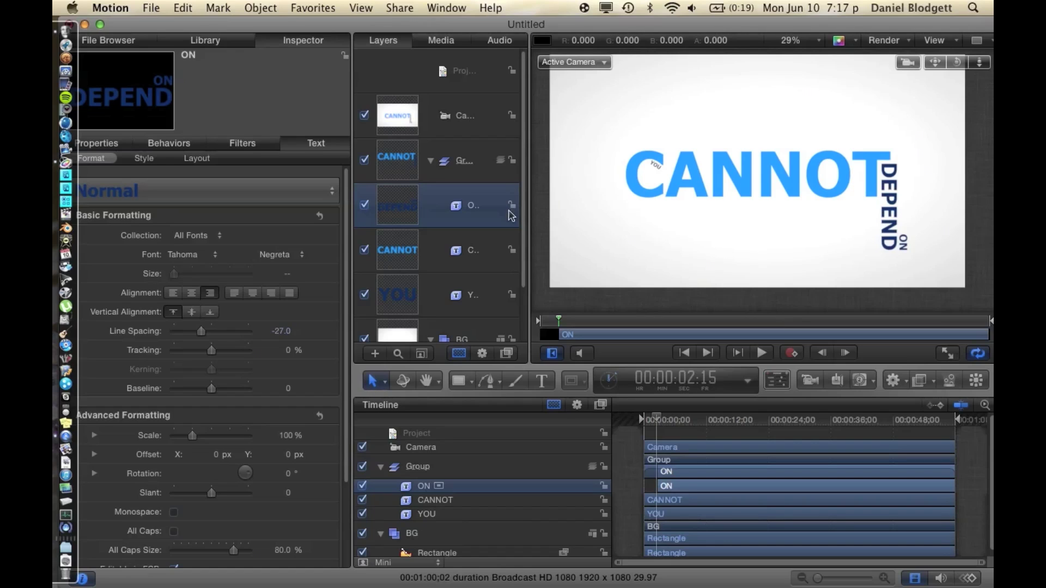
Expand the text's position parameters to check its X, Y and Z values
click(101, 145)
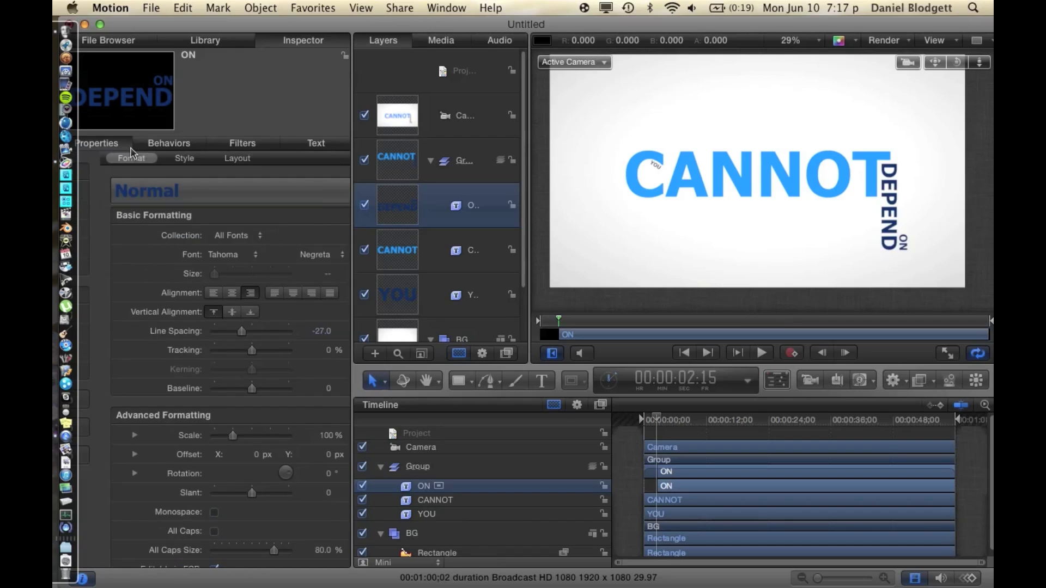
click(306, 148)
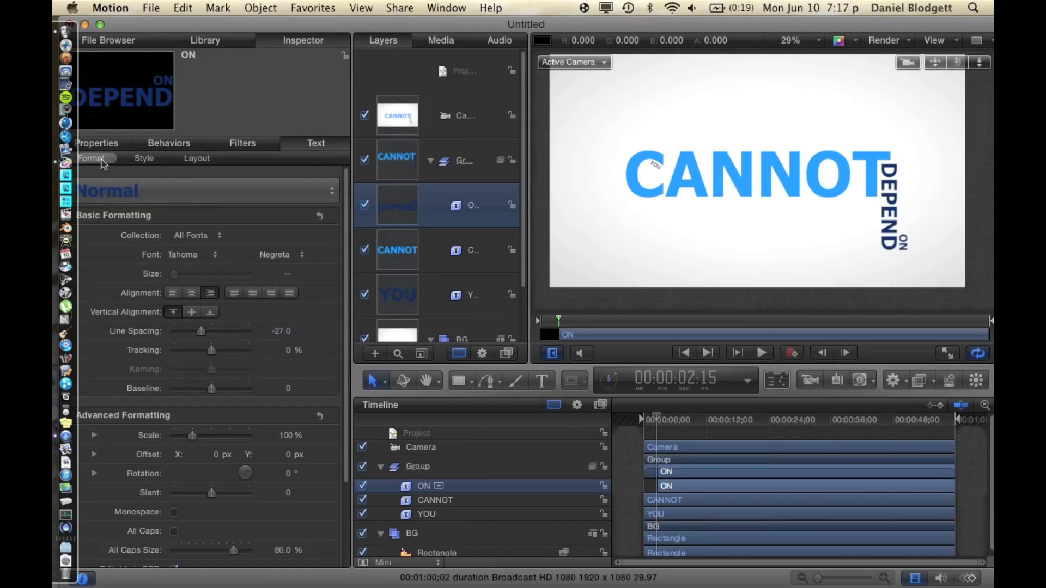
click(114, 150)
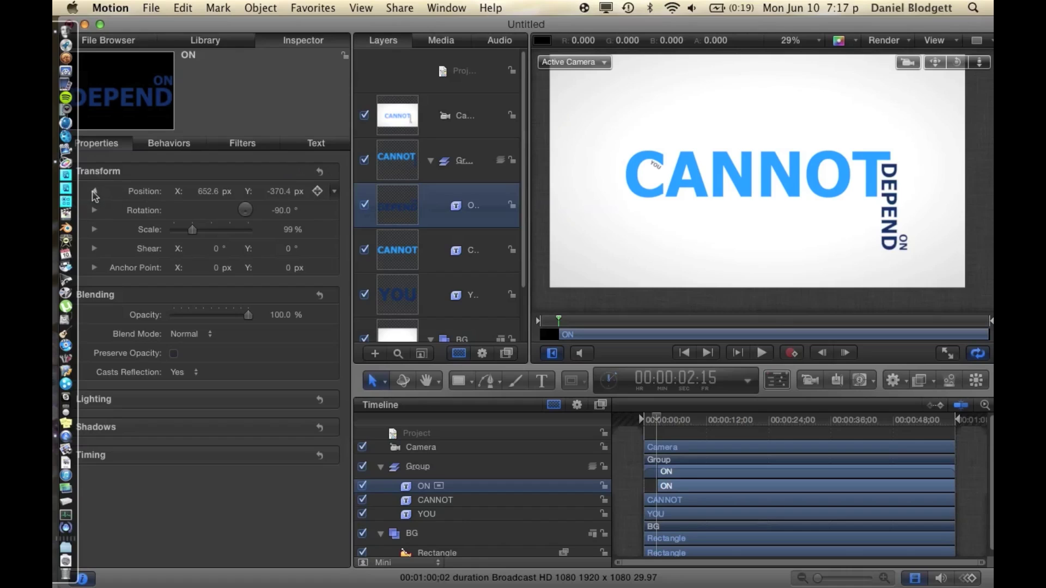
click(94, 192)
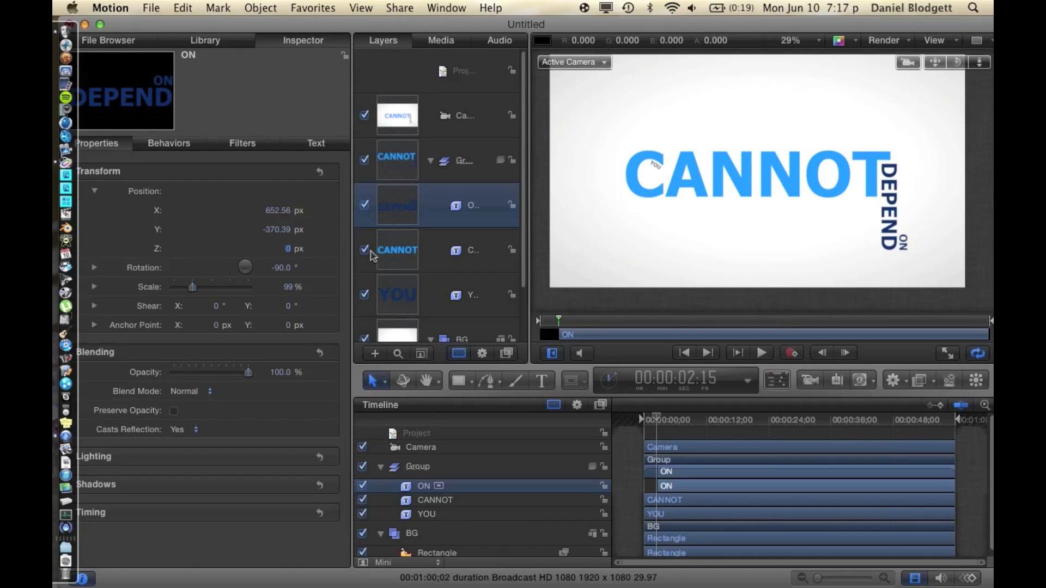
Duplicate the ON DEPEND text layer and delete the ON line from the copy
right_click(461, 210)
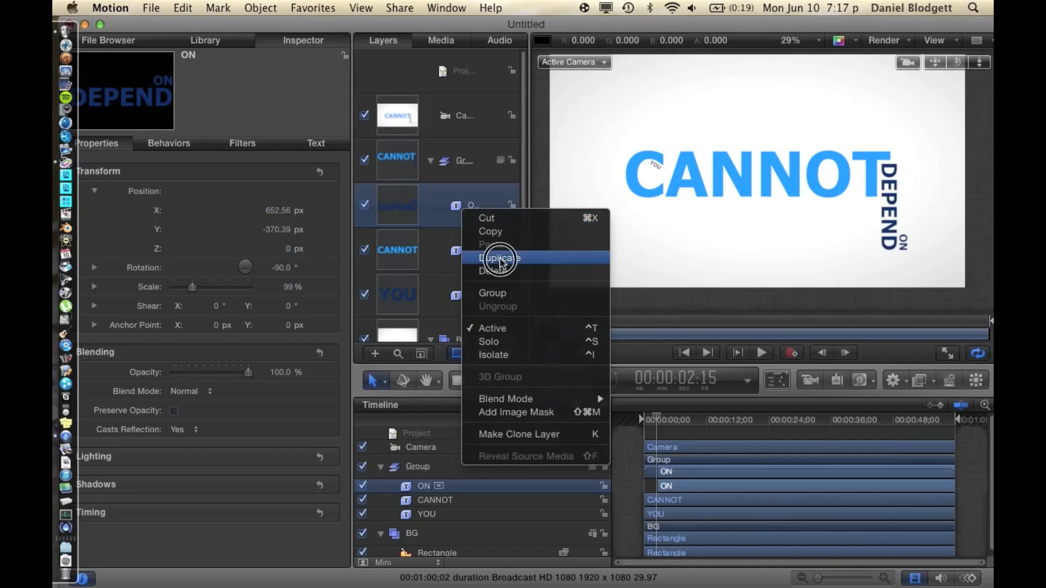
click(480, 231)
key(super+v)
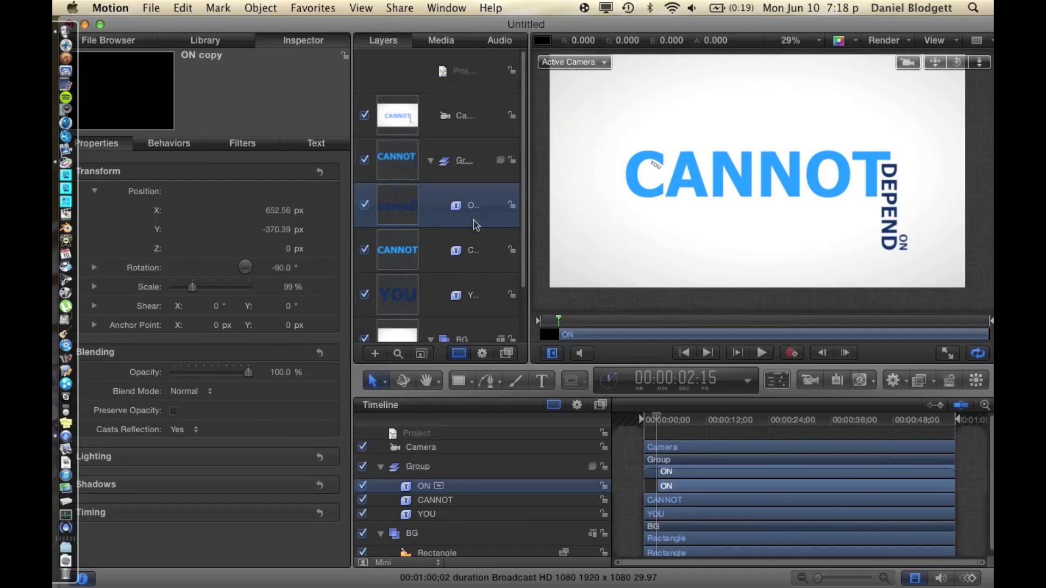
scroll(303, 457, down, 5)
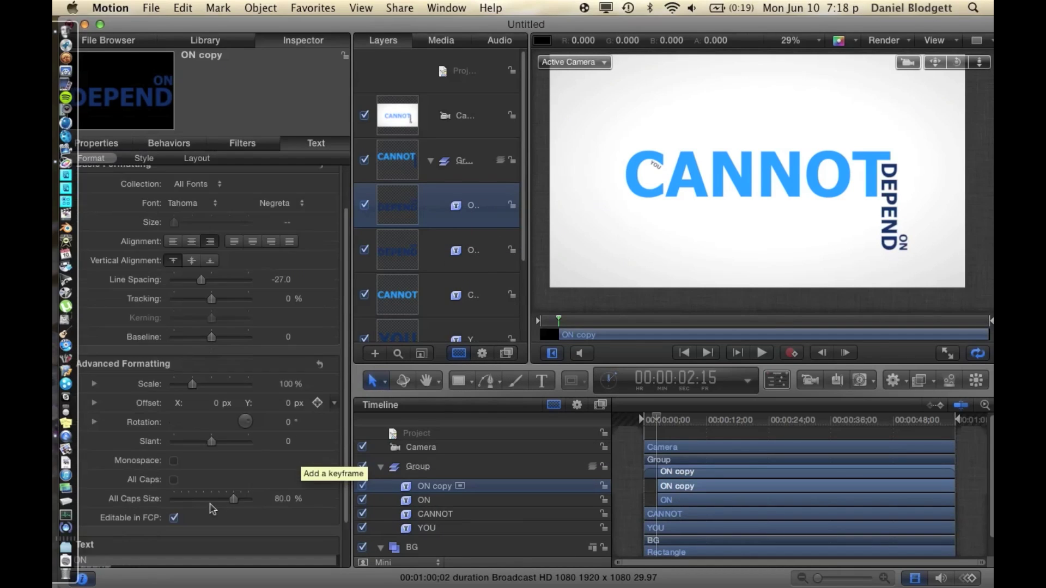
click(113, 517)
drag(116, 515, 71, 507)
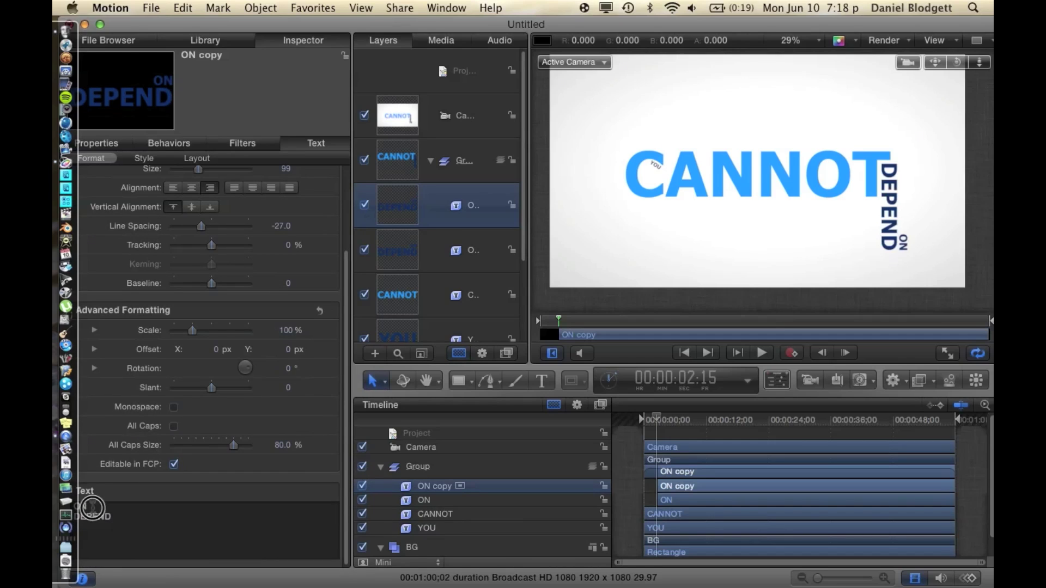
key(BackSpace)
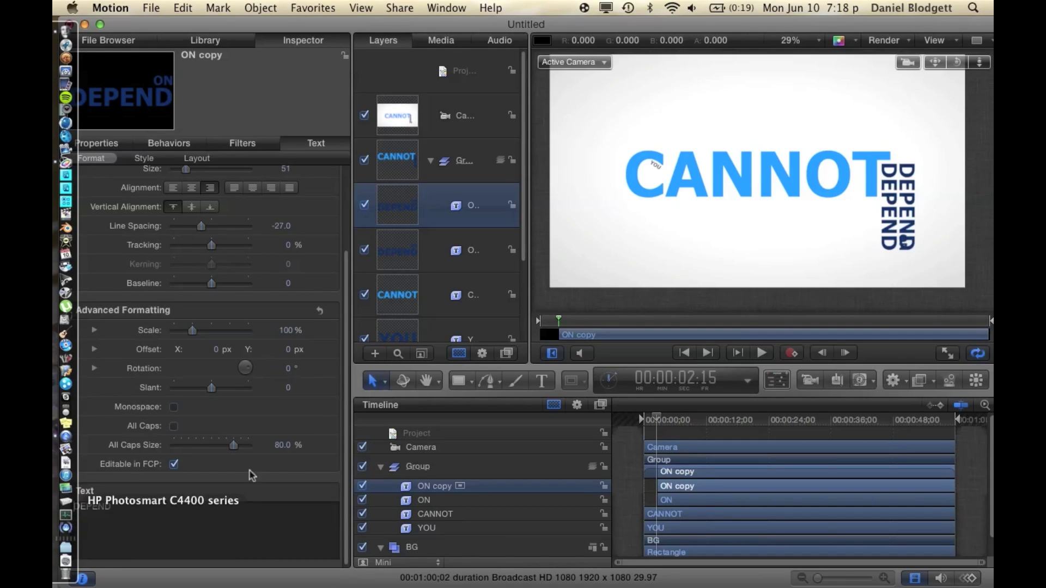
Delete the DEPEND line from the original layer and move the separate DEPEND text beside ON under the T
click(476, 260)
key(super+z)
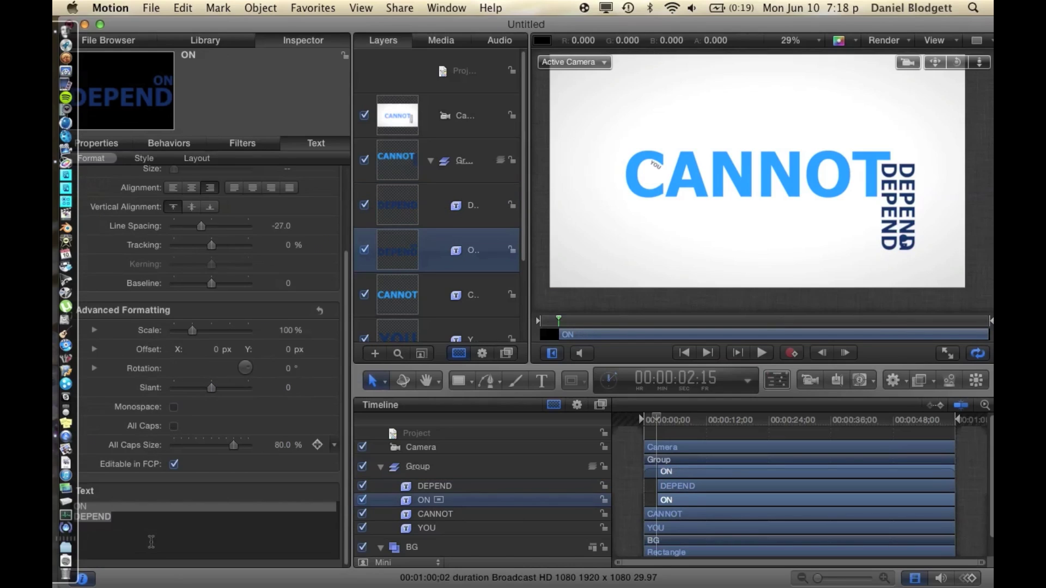
drag(112, 517, 56, 517)
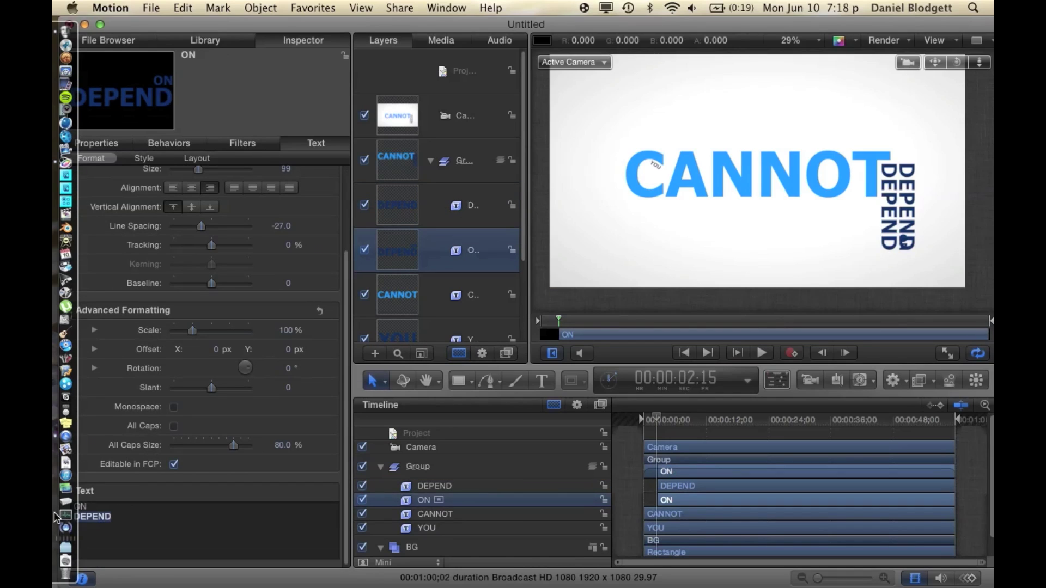
key(BackSpace)
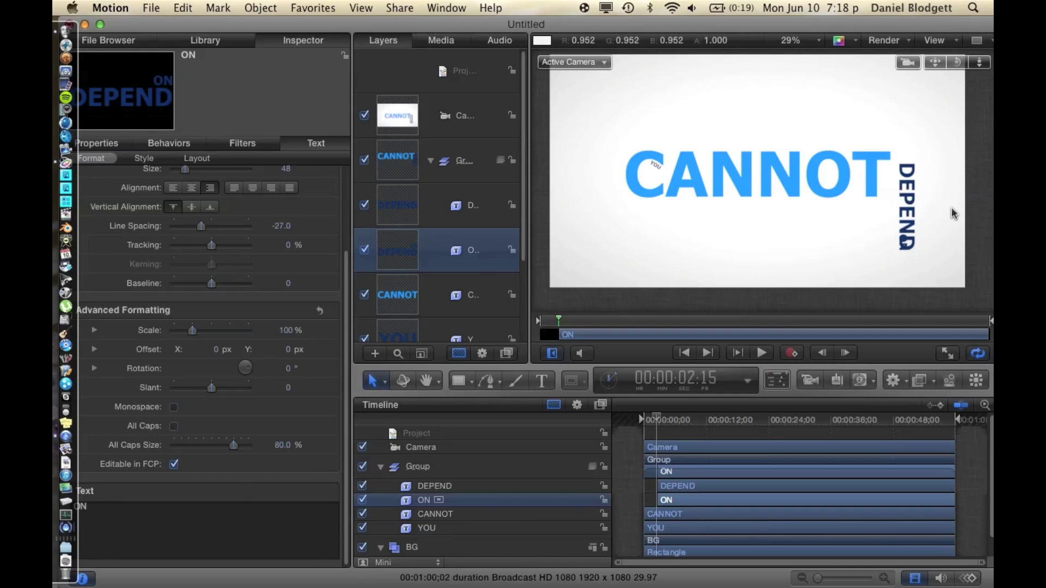
click(891, 199)
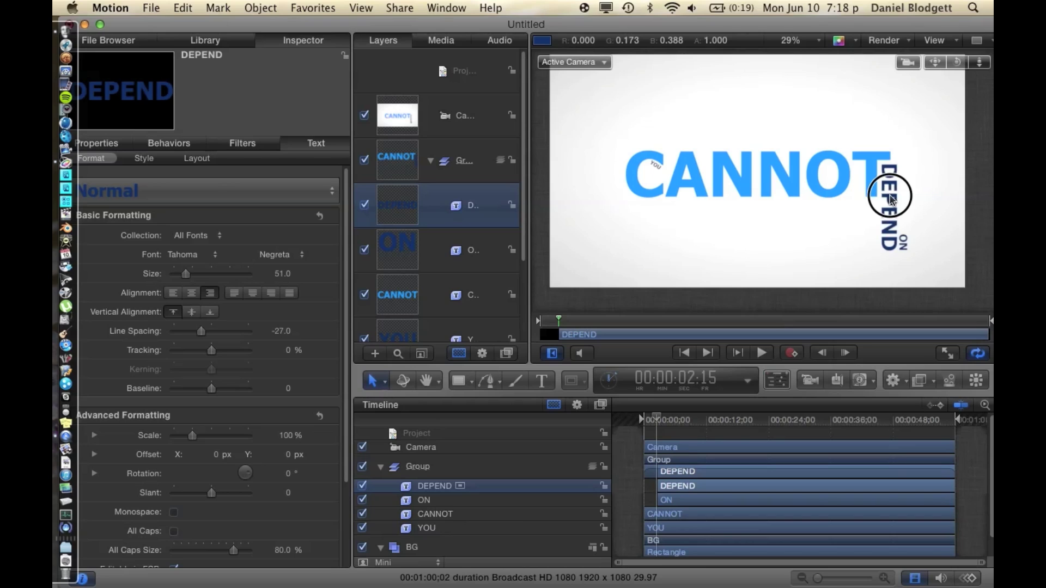
Recolour the ON text to the saved light blue swatch, matching the colour of CANNOT
click(471, 259)
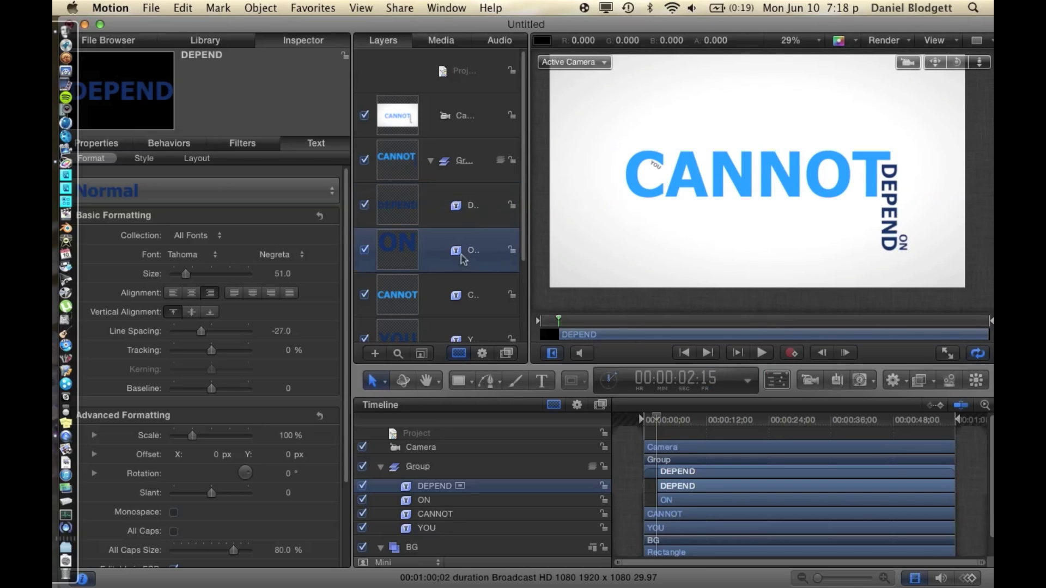
click(776, 380)
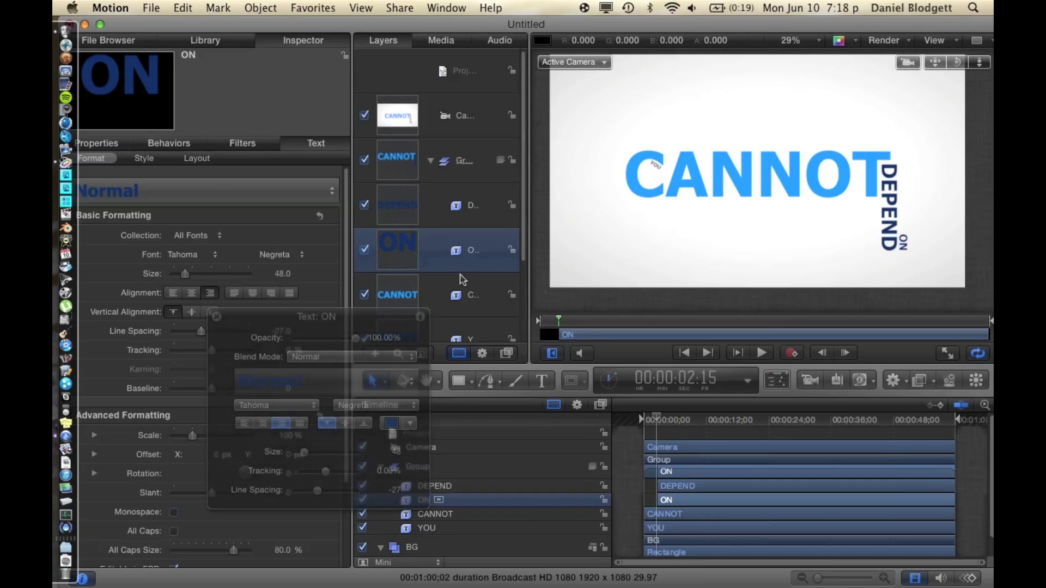
click(397, 427)
click(402, 330)
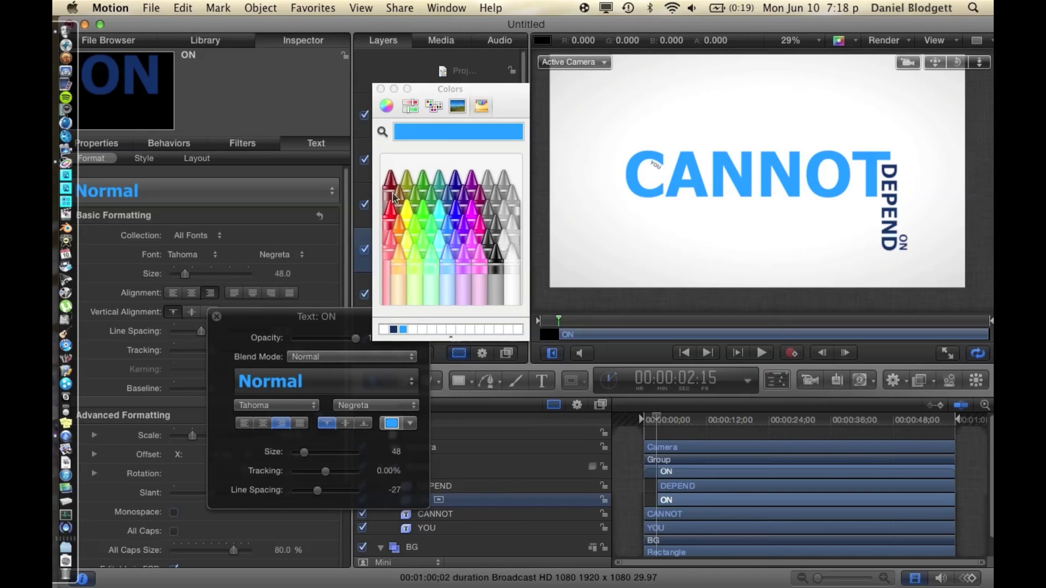
click(381, 88)
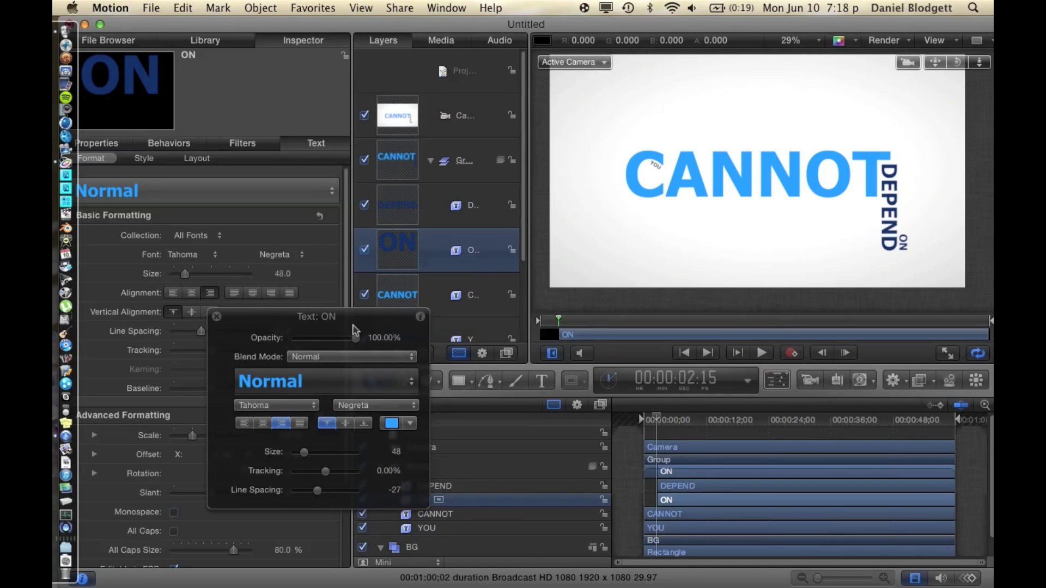
double_click(904, 247)
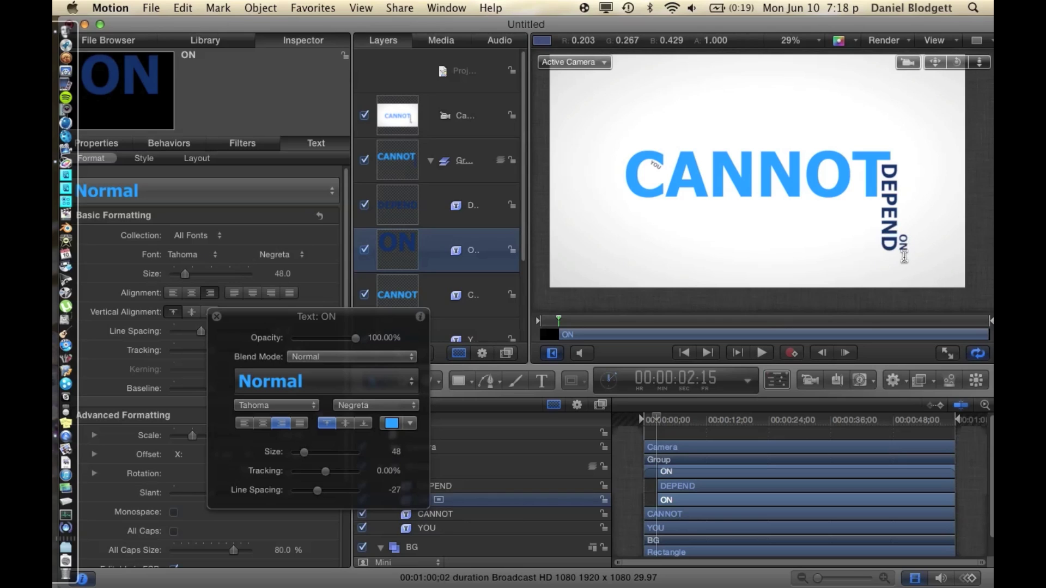
click(392, 424)
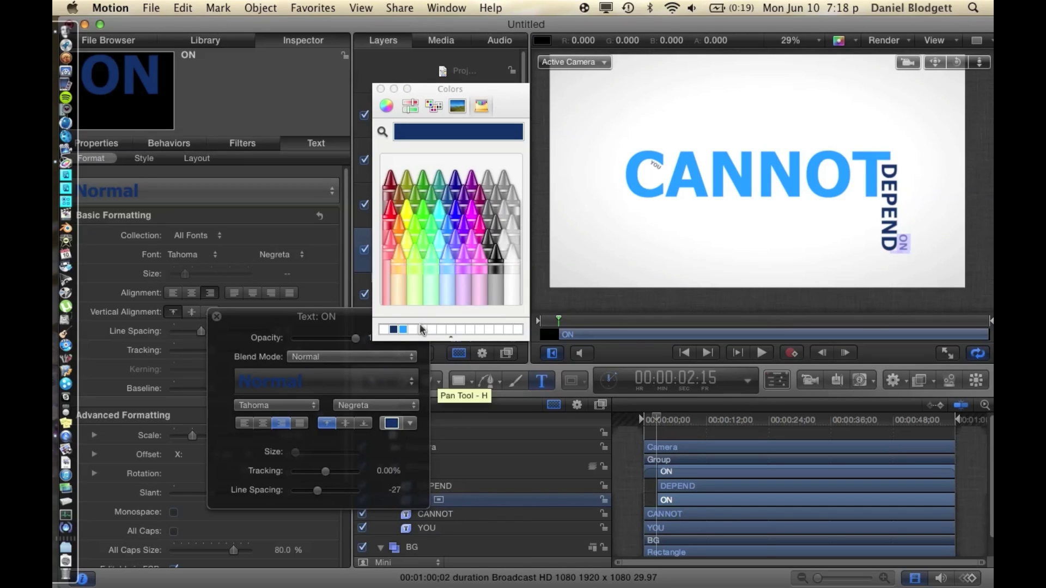
click(403, 329)
click(380, 88)
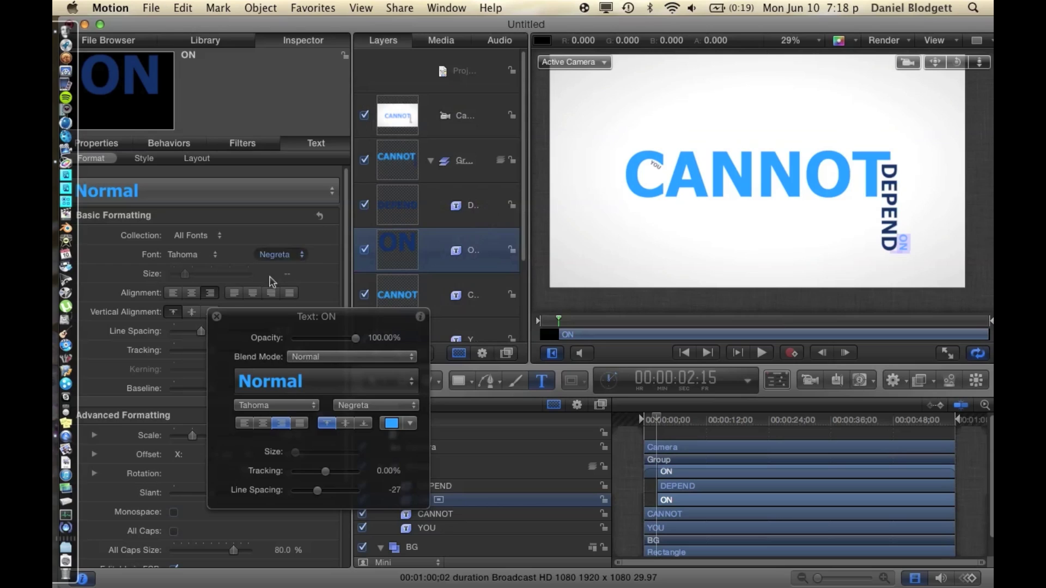
click(216, 316)
click(625, 459)
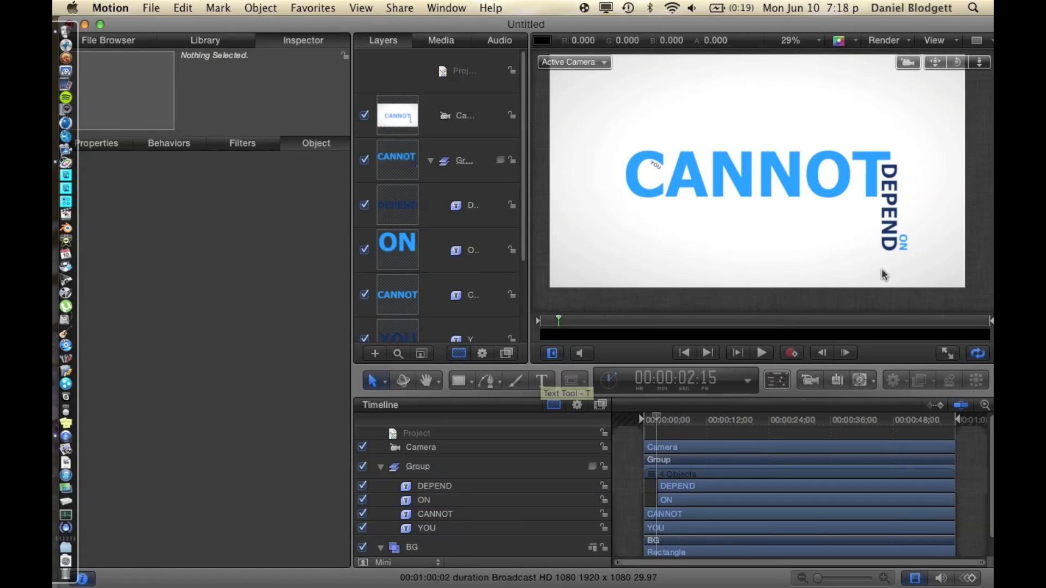
Switch the DEPEND text to anchor point editing
click(893, 208)
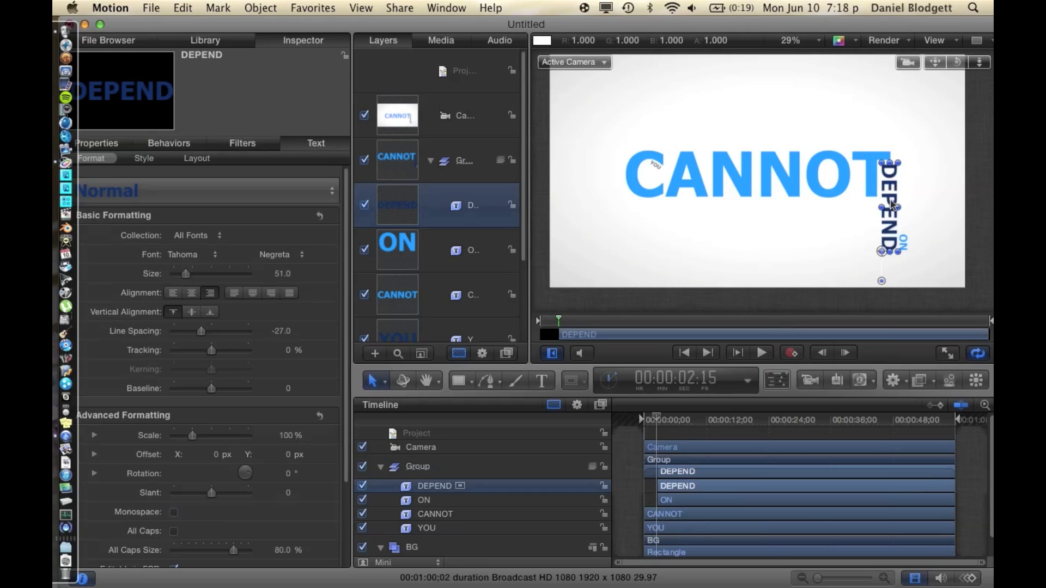
right_click(892, 205)
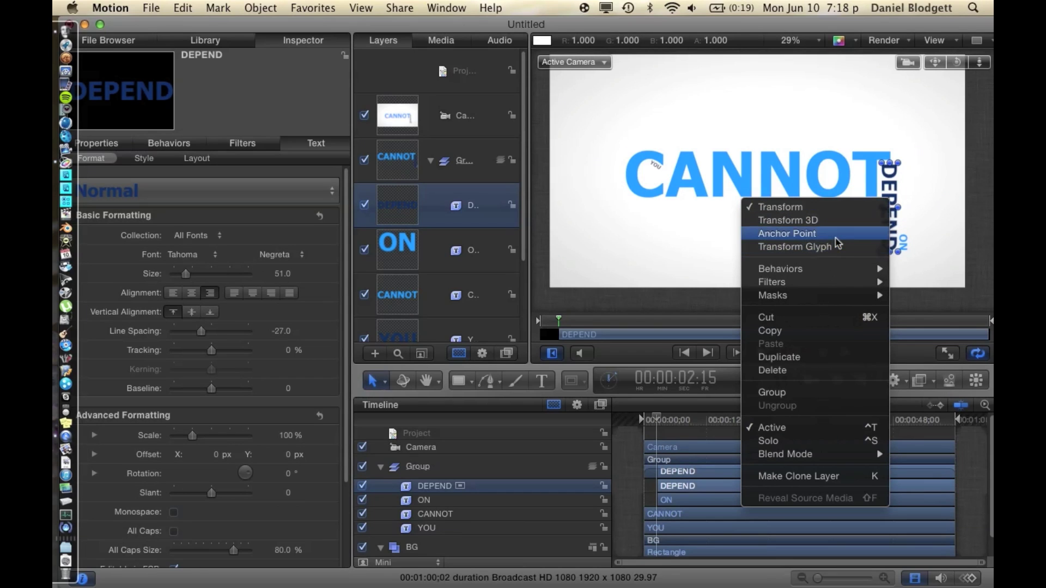
click(836, 235)
drag(887, 269, 895, 200)
click(894, 201)
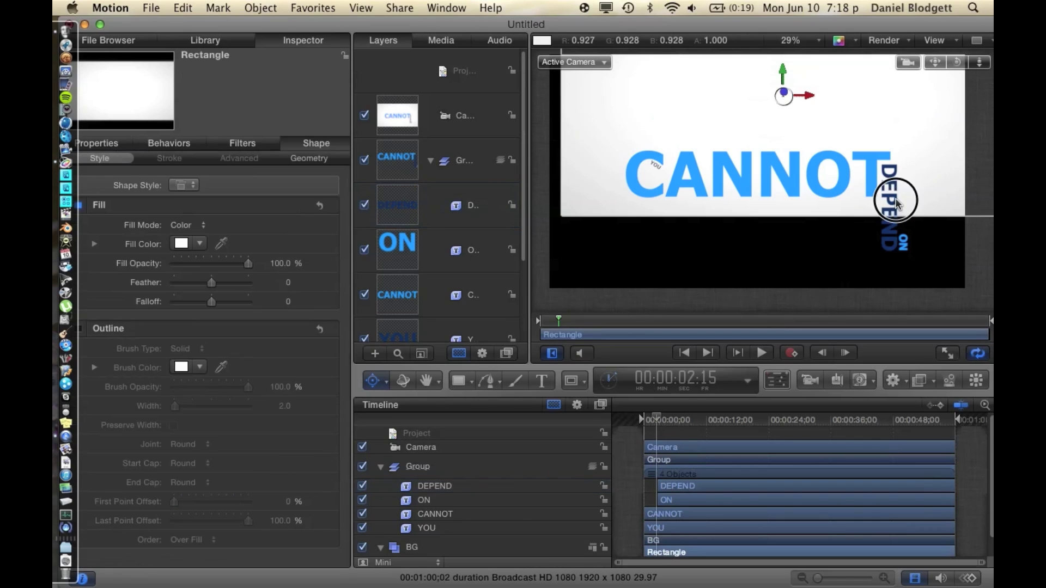
key(super+z)
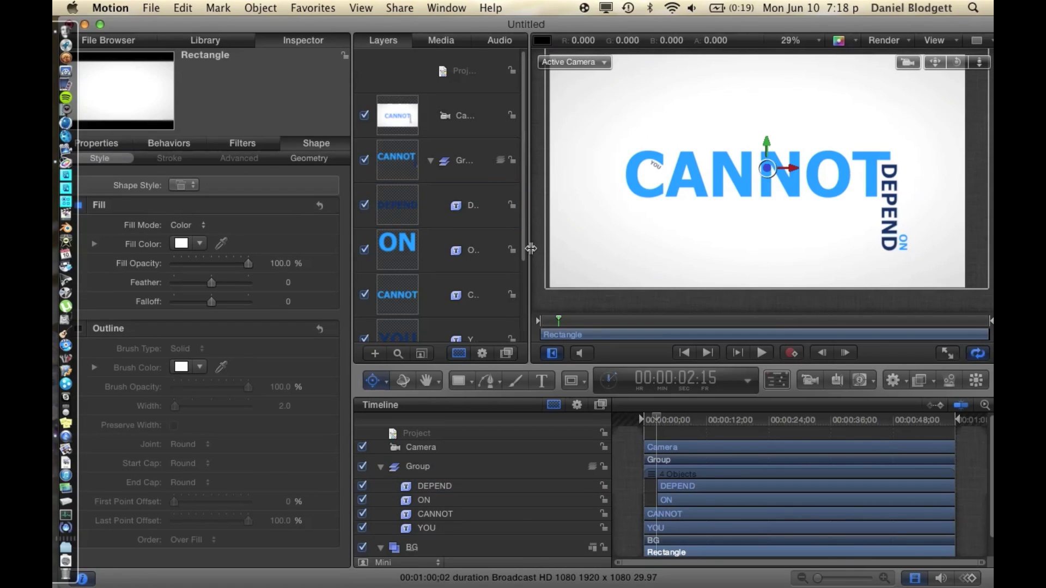
Move the DEPEND layer's anchor point to the upper end of the word under the T, and switch to Transform 3D
click(478, 222)
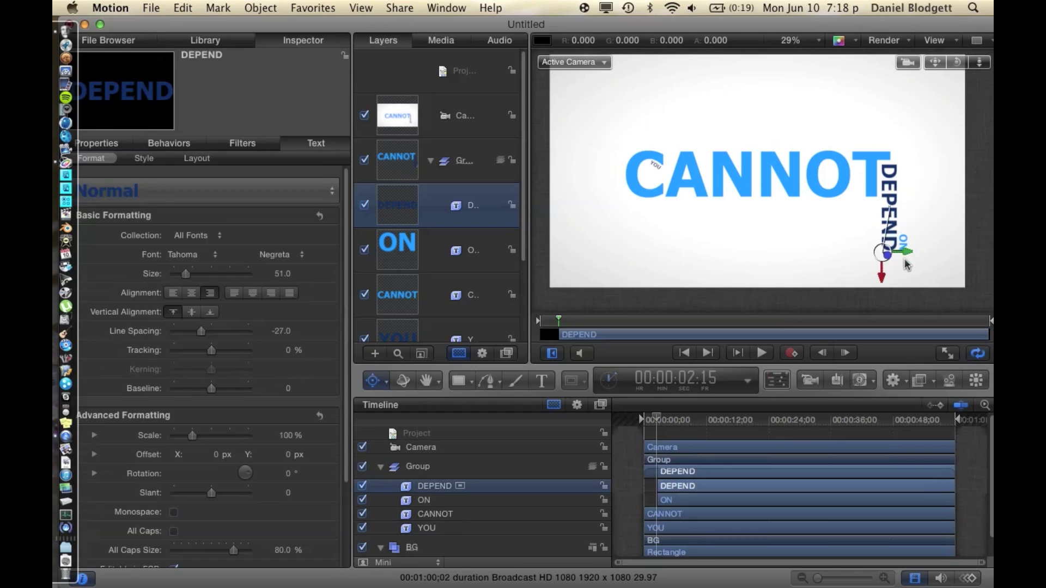
drag(883, 271, 916, 173)
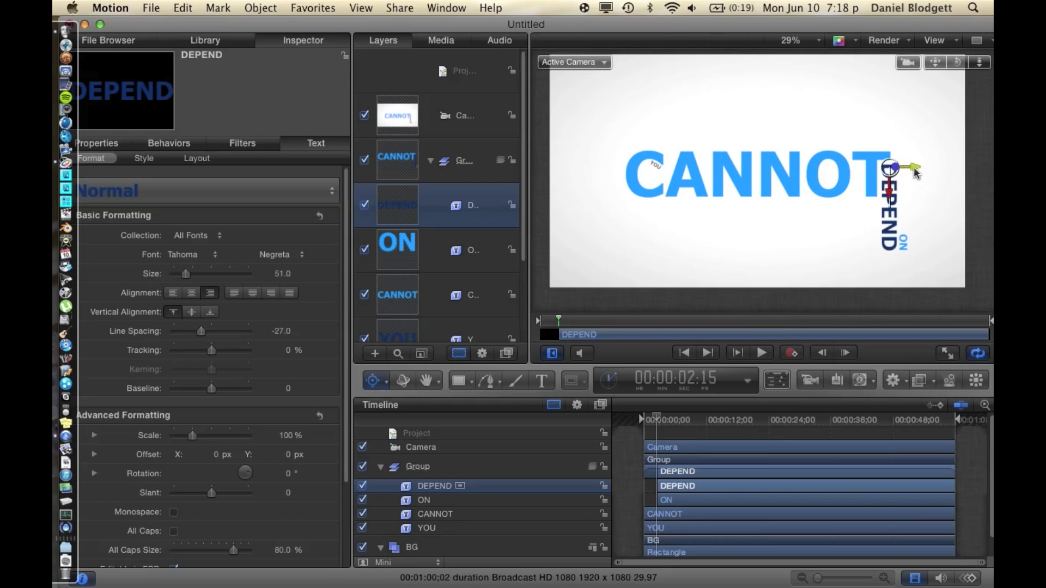
right_click(890, 223)
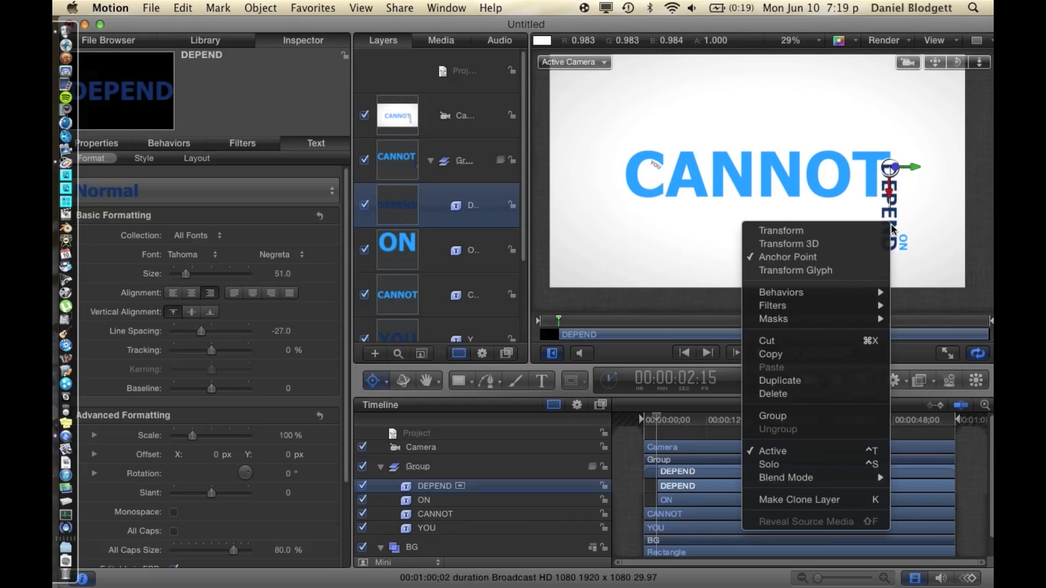
click(851, 250)
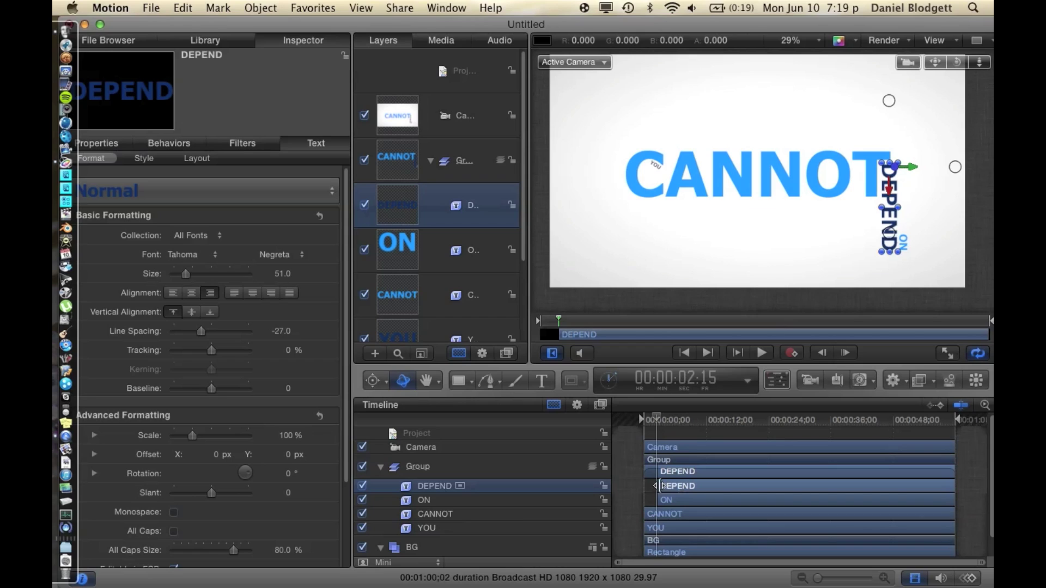
Advance the playhead 30 frames to 00:00:03:15 and keyframe the DEPEND text's Scale at its existing value
double_click(703, 380)
key(BackSpace)
text(+30)
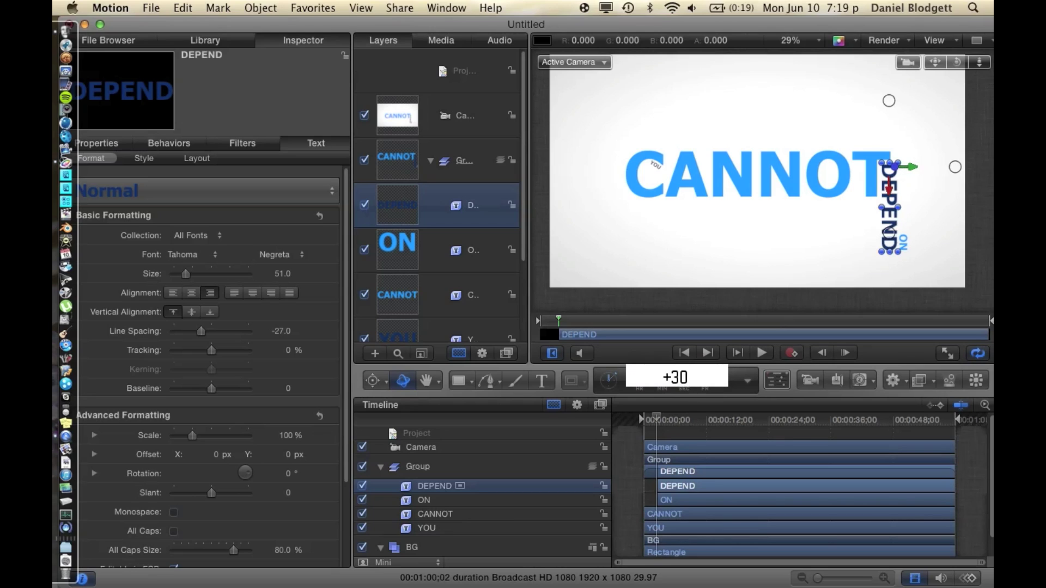
key(Return)
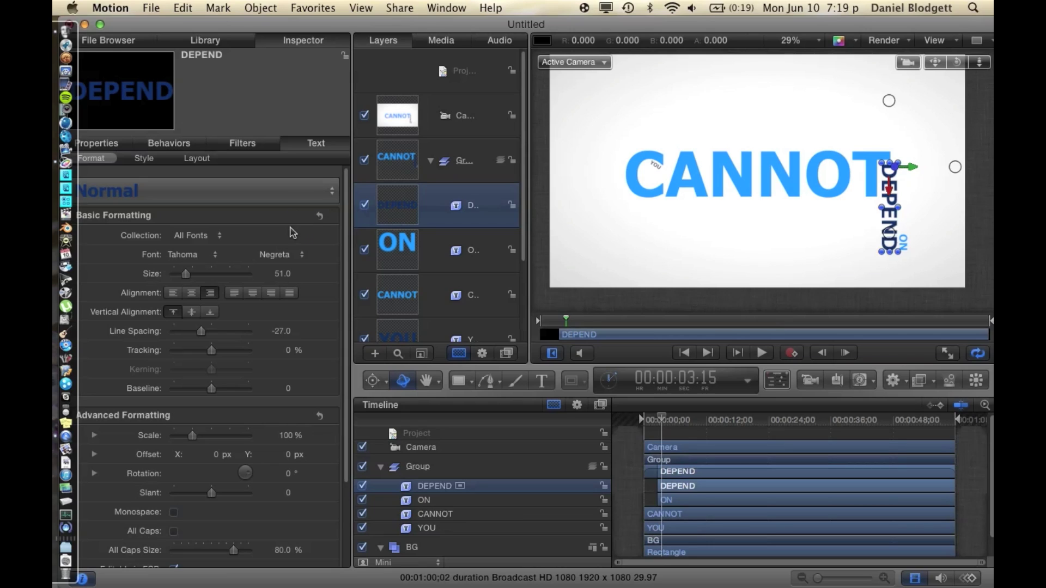
click(98, 145)
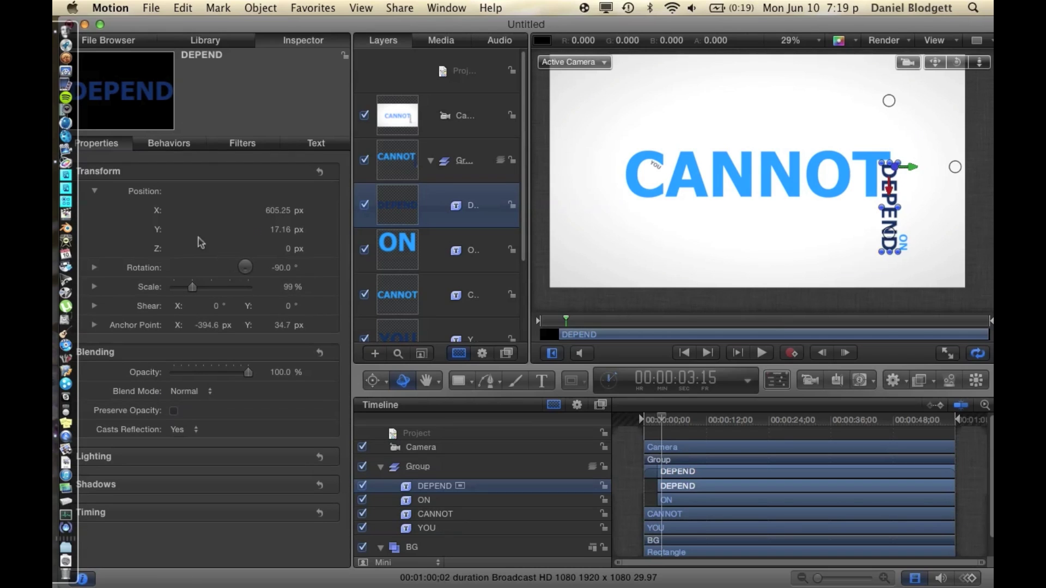
click(94, 191)
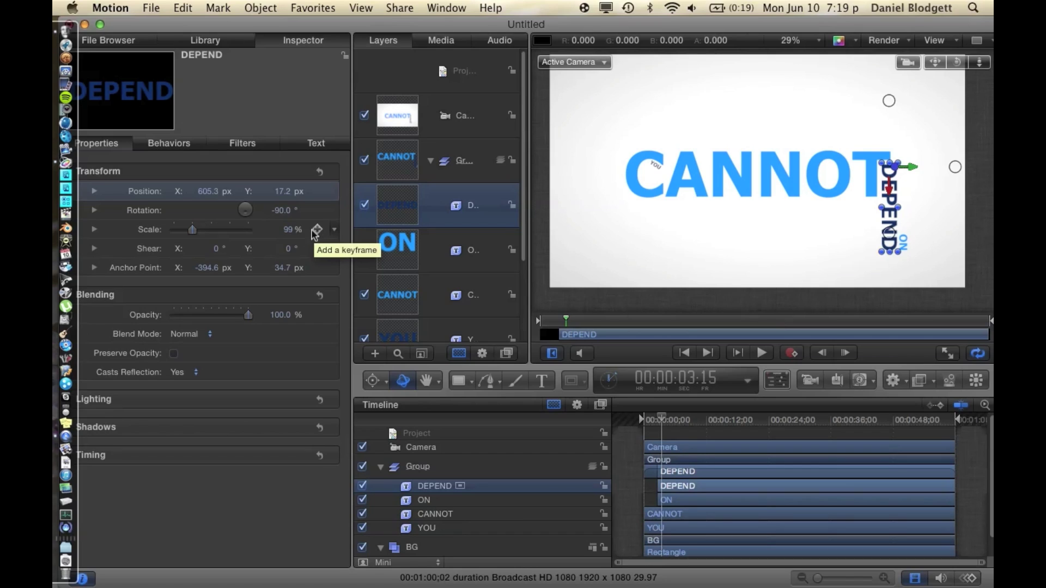
click(316, 229)
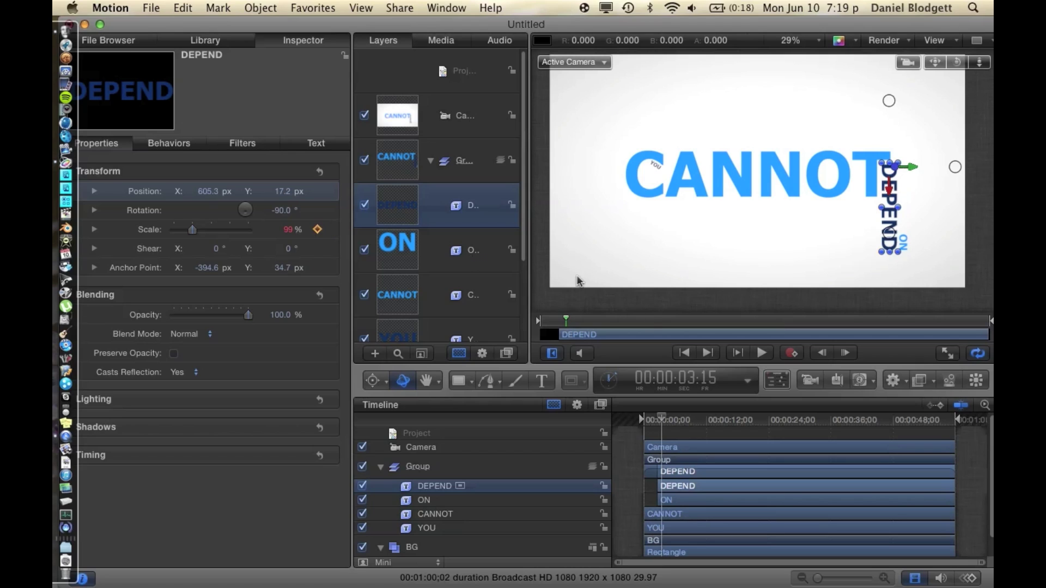
Go back 30 frames to 00:00:02:15 and keyframe the DEPEND text's Scale at 1%
click(714, 378)
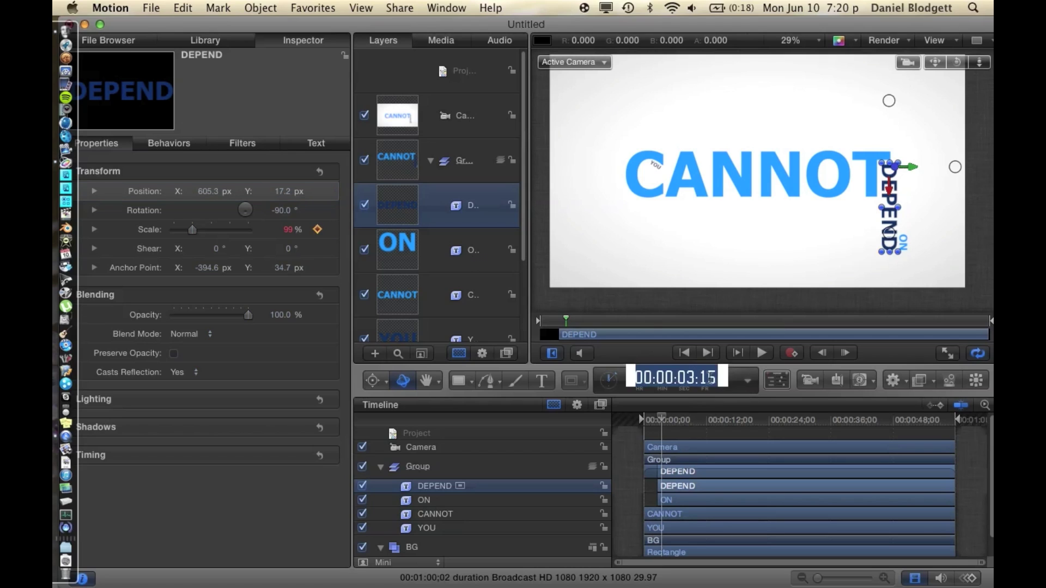
text(-30)
key(Return)
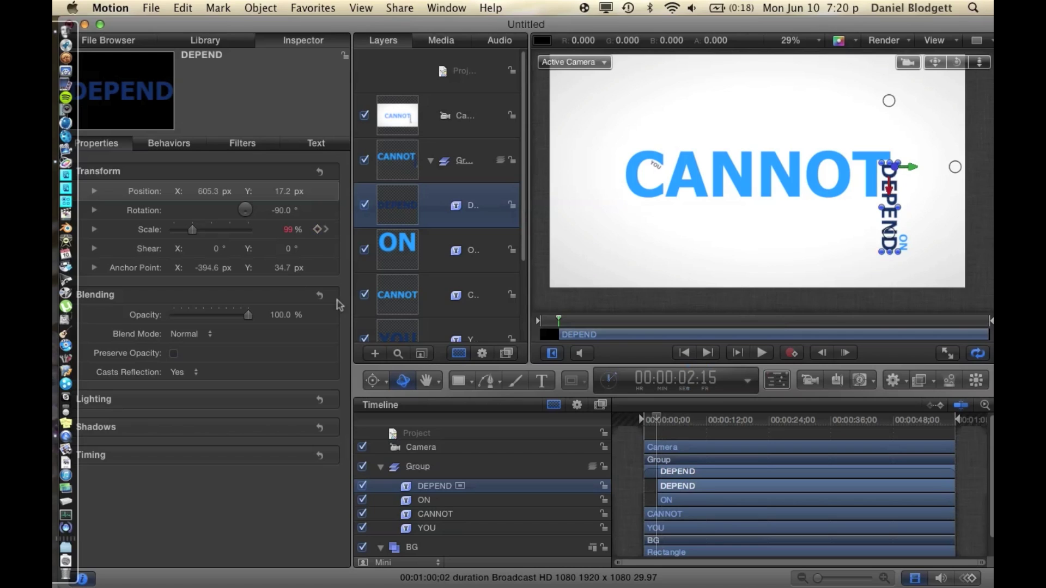
click(317, 230)
click(288, 229)
text(1)
key(Return)
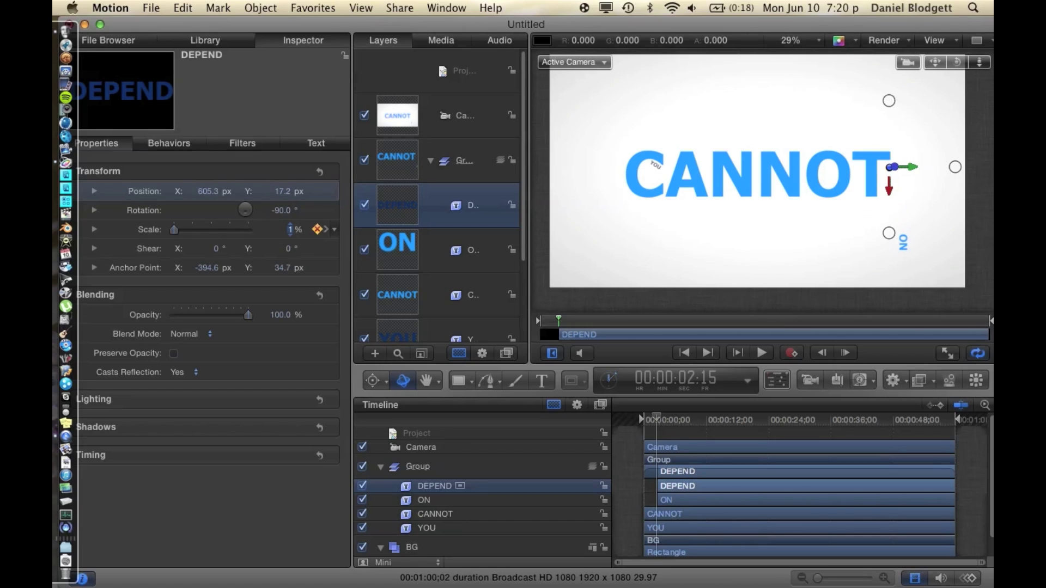
Return the playhead to the start, deselect everything and set the canvas render quality to Best
drag(656, 420, 632, 418)
key(super+shift+a)
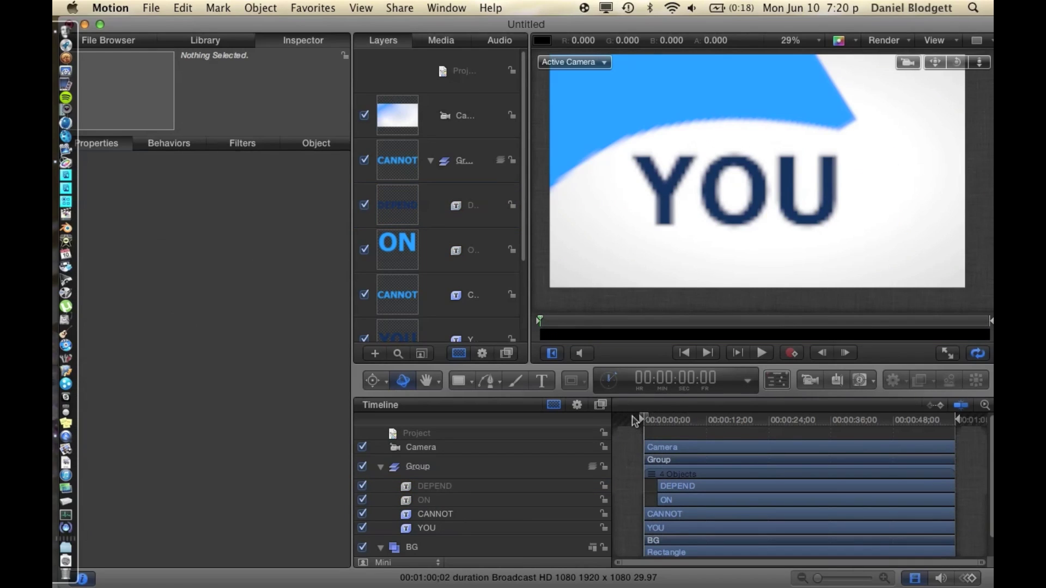
click(887, 46)
click(893, 45)
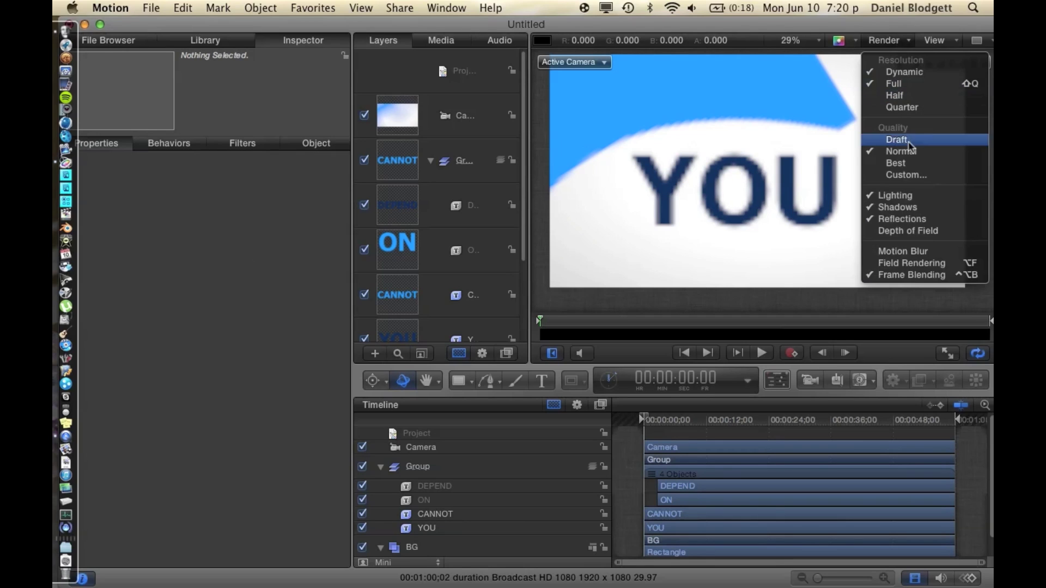
click(903, 164)
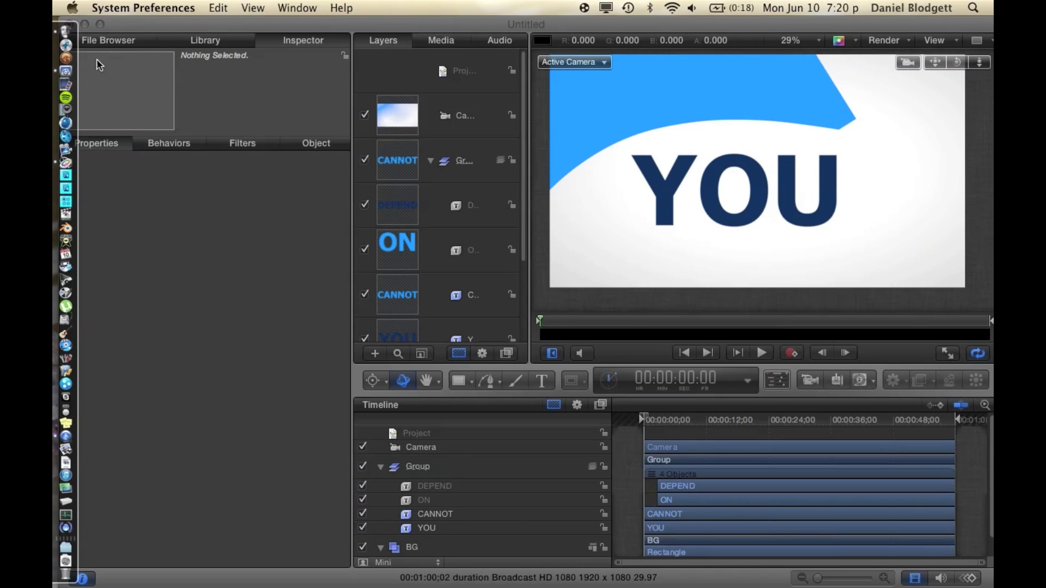
right_click(147, 119)
click(148, 106)
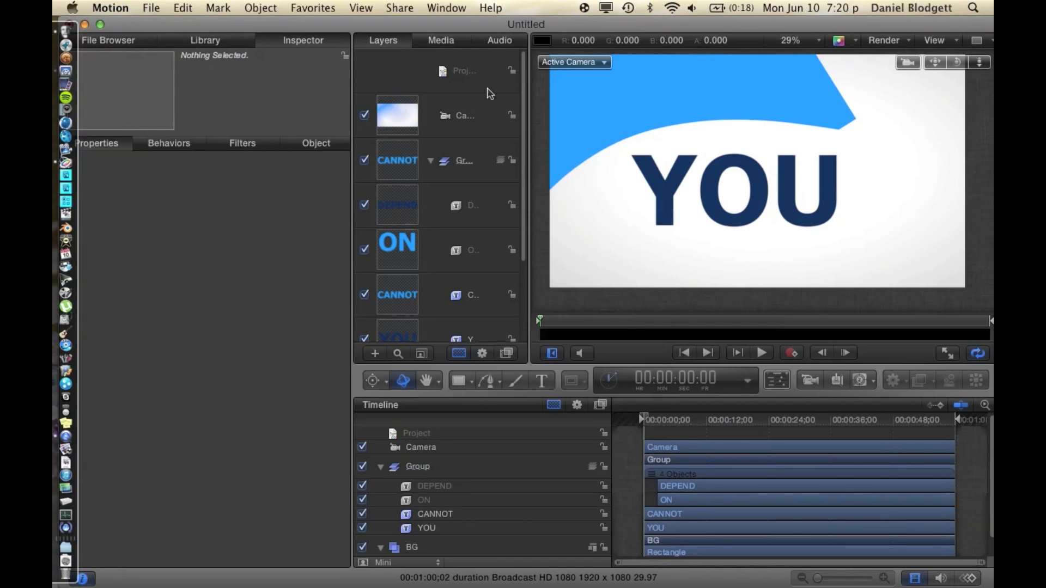
key(XF86KbdBrightnessUp)
key(F6)
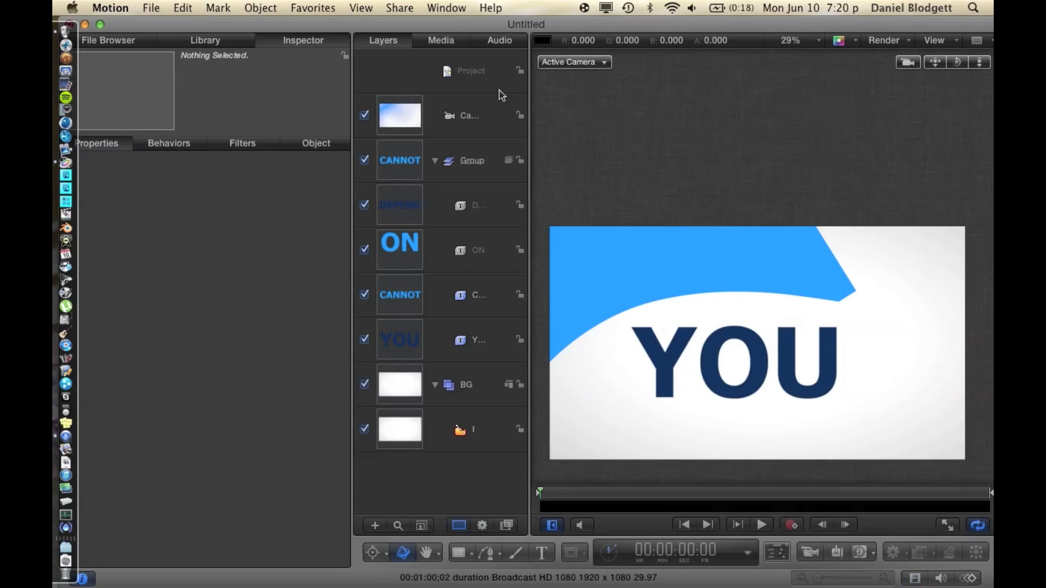
click(369, 248)
key(F6)
Play the animation through the DEPEND scale-up and return the playhead to the start
key(space)
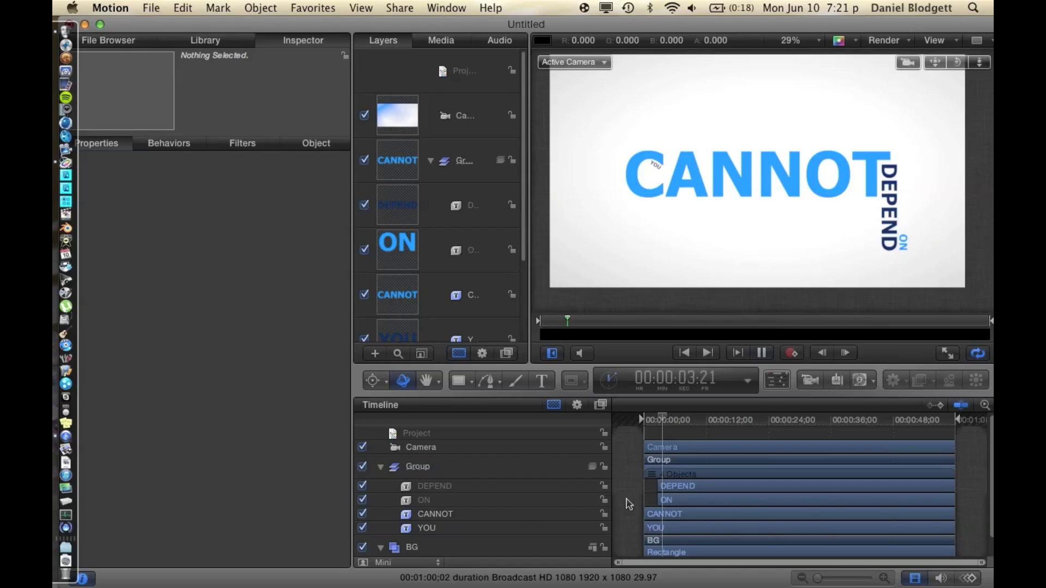
key(space)
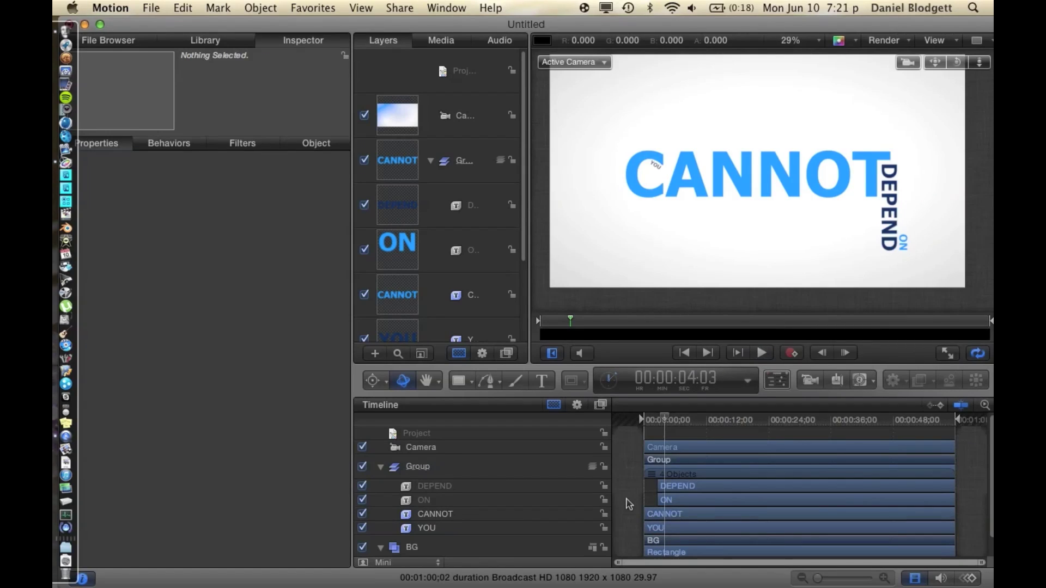
drag(667, 428, 627, 413)
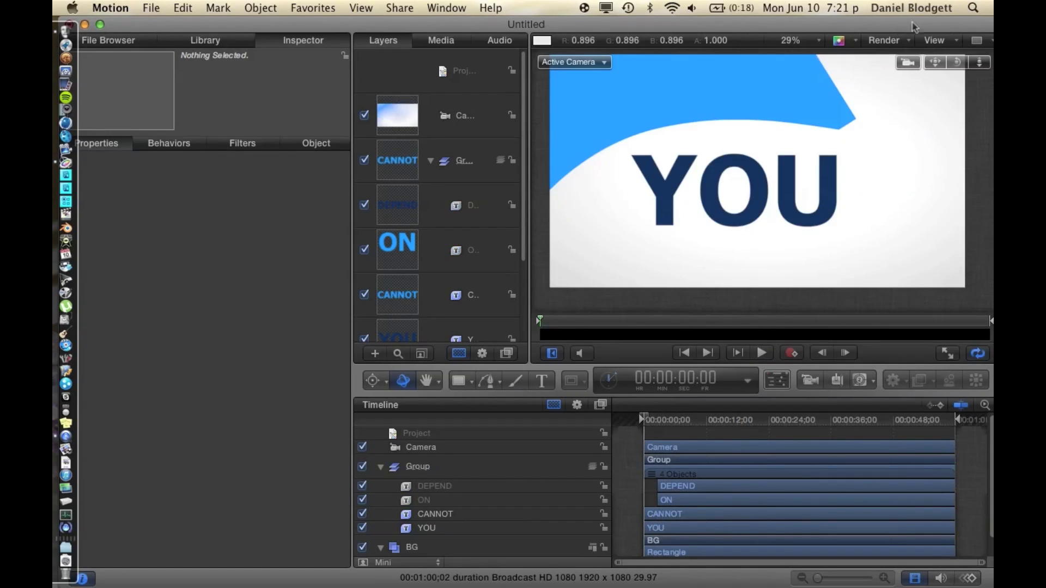
Set the canvas render quality to Draft and play the animation from the start until DEPEND has grown in
click(887, 45)
click(905, 139)
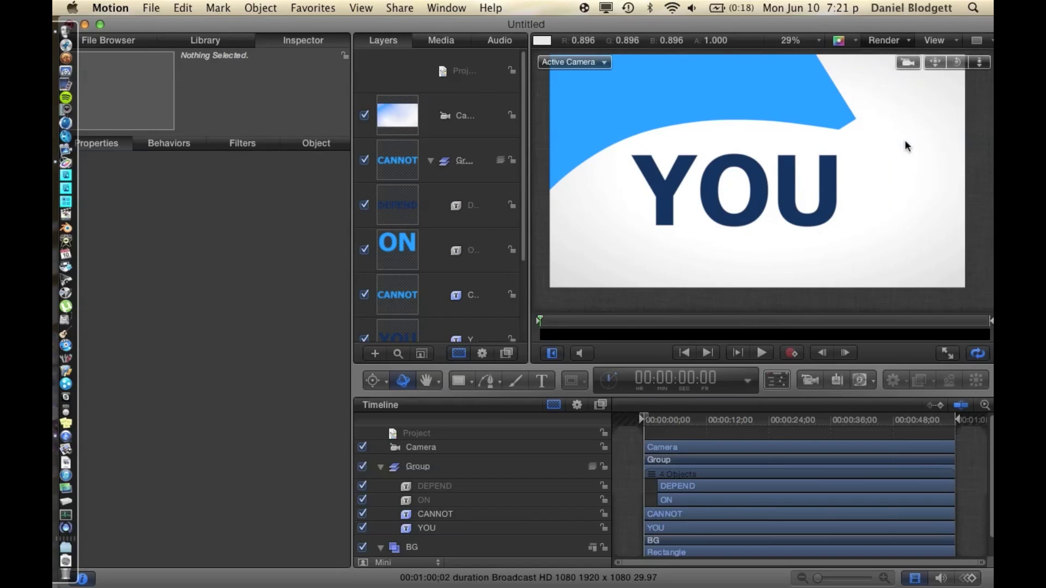
key(space)
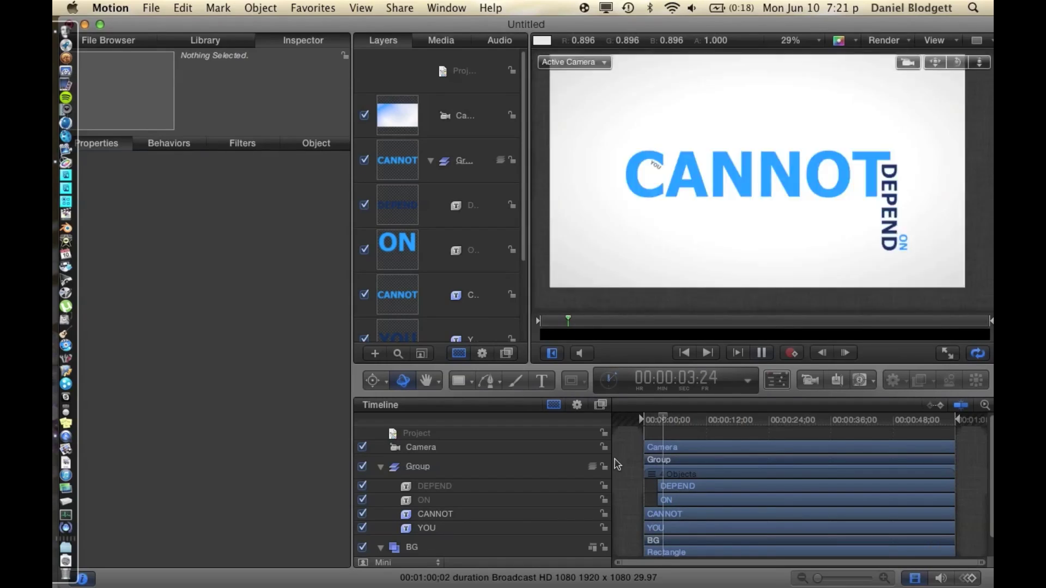
key(space)
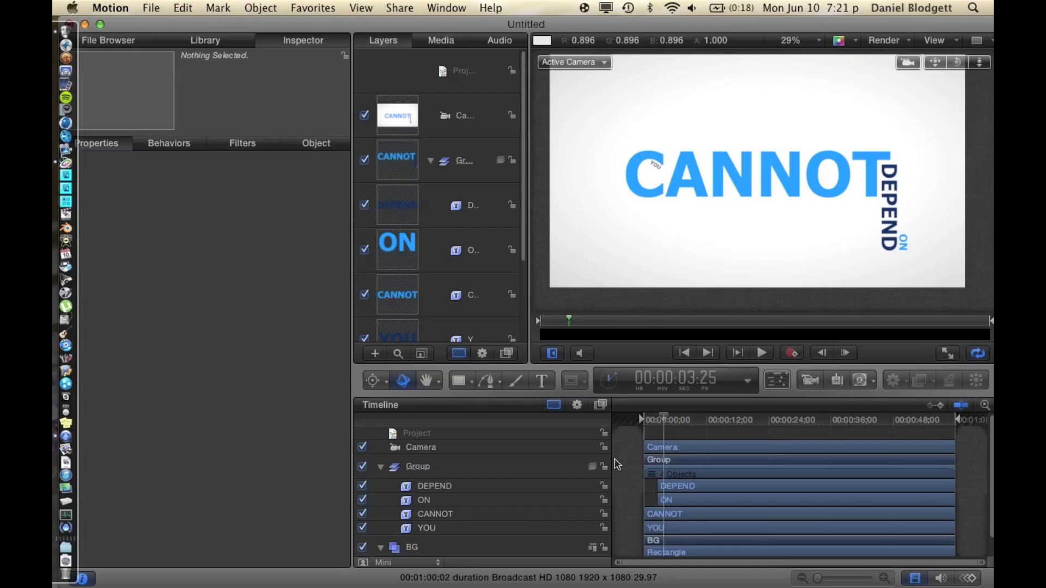
Collapse the Group and BG entries in the layer list and close the project window
click(431, 161)
click(435, 205)
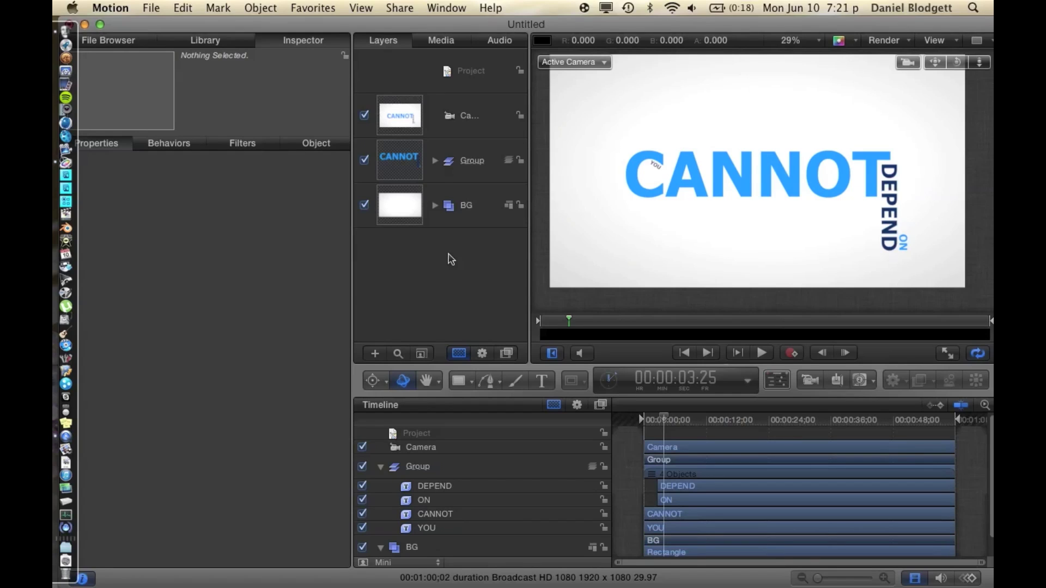
drag(325, 24, 337, 26)
drag(270, 23, 277, 23)
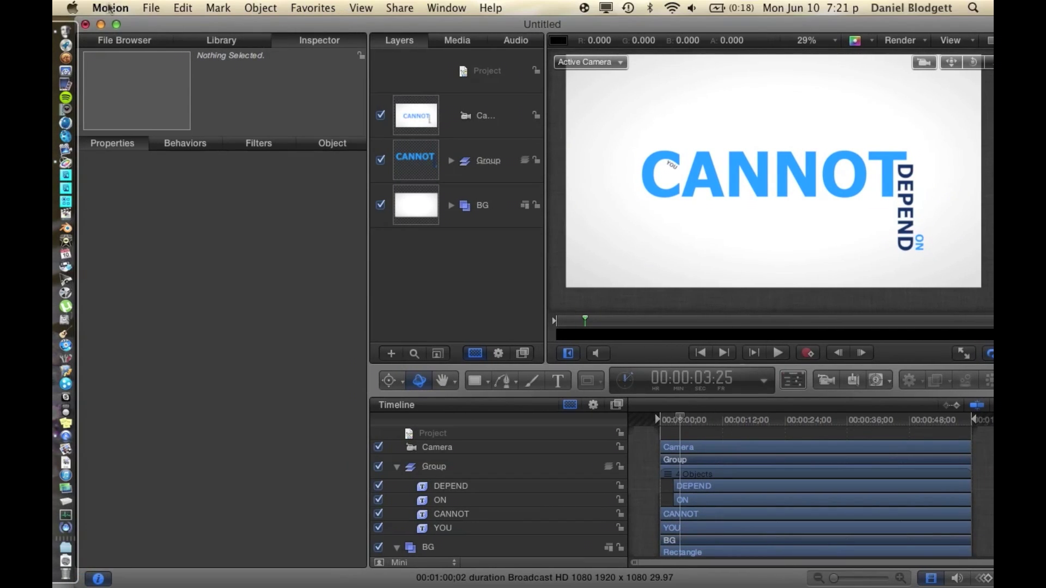
click(85, 25)
click(498, 107)
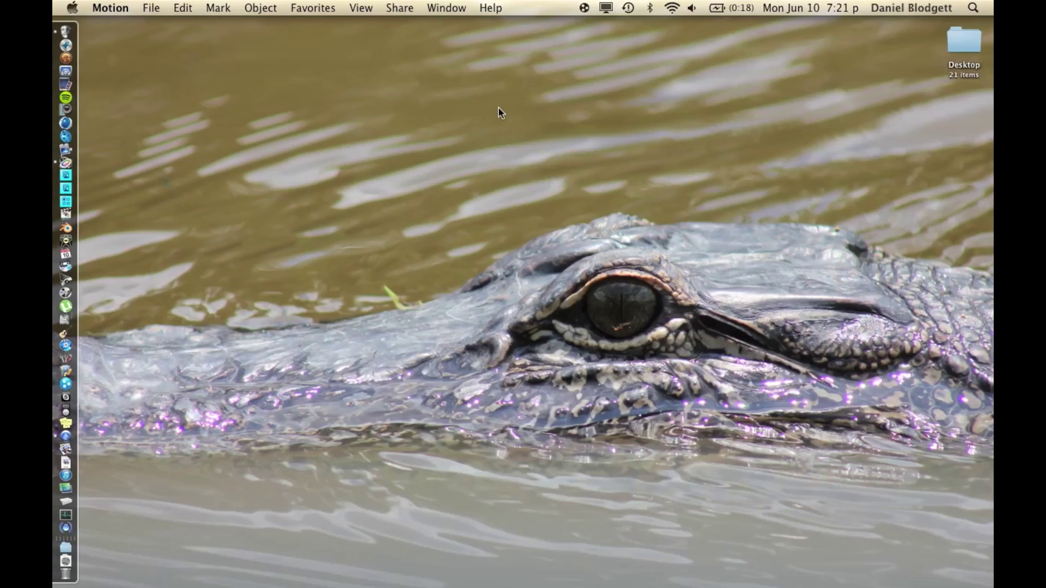